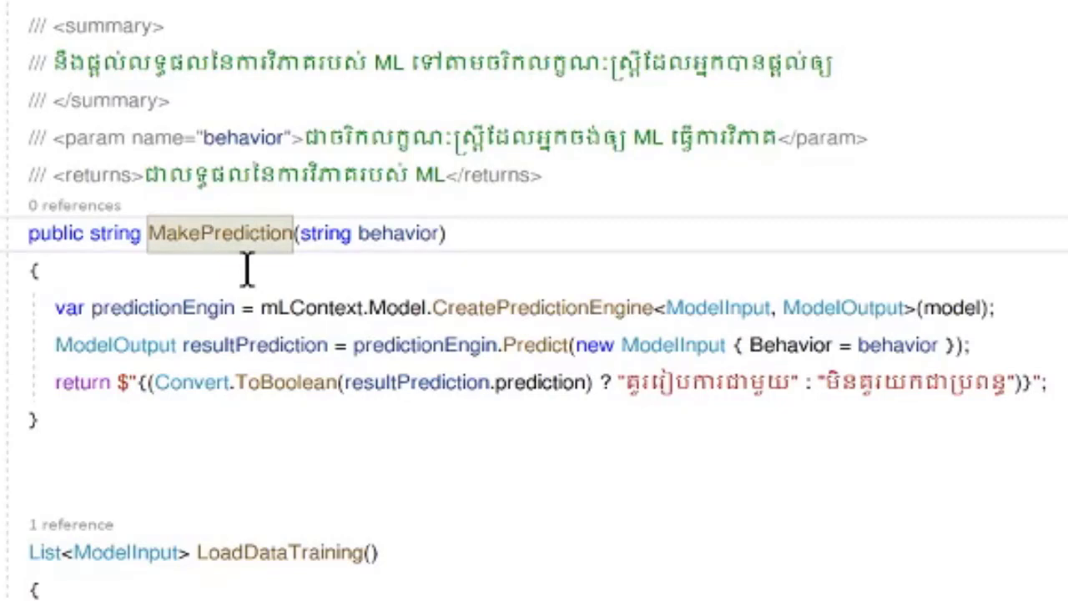
pyautogui.moveTo(215, 242)
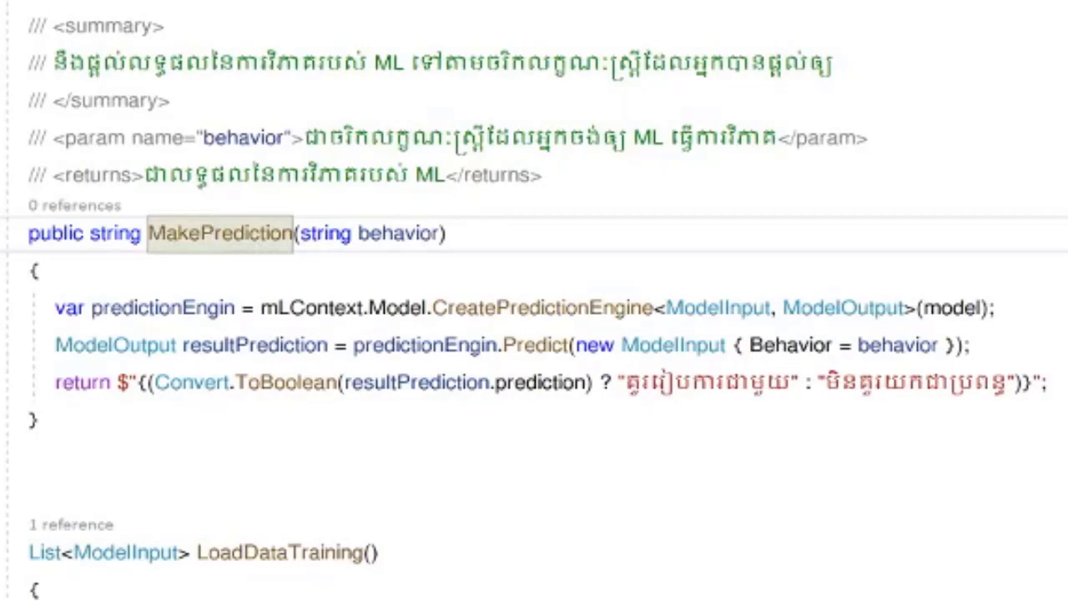
pyautogui.click(362, 384)
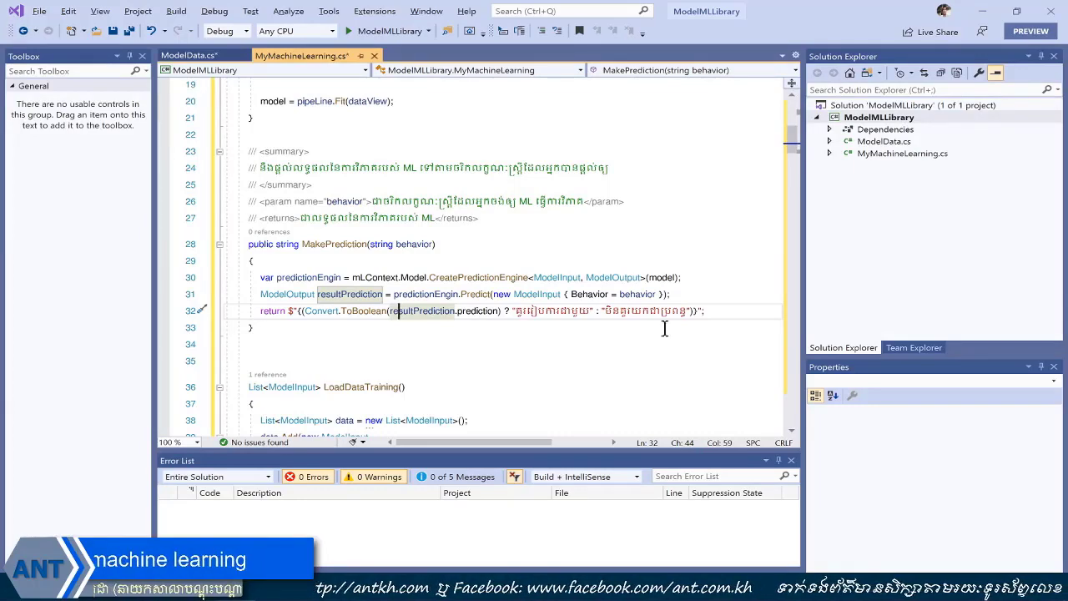
pyautogui.moveTo(639, 288)
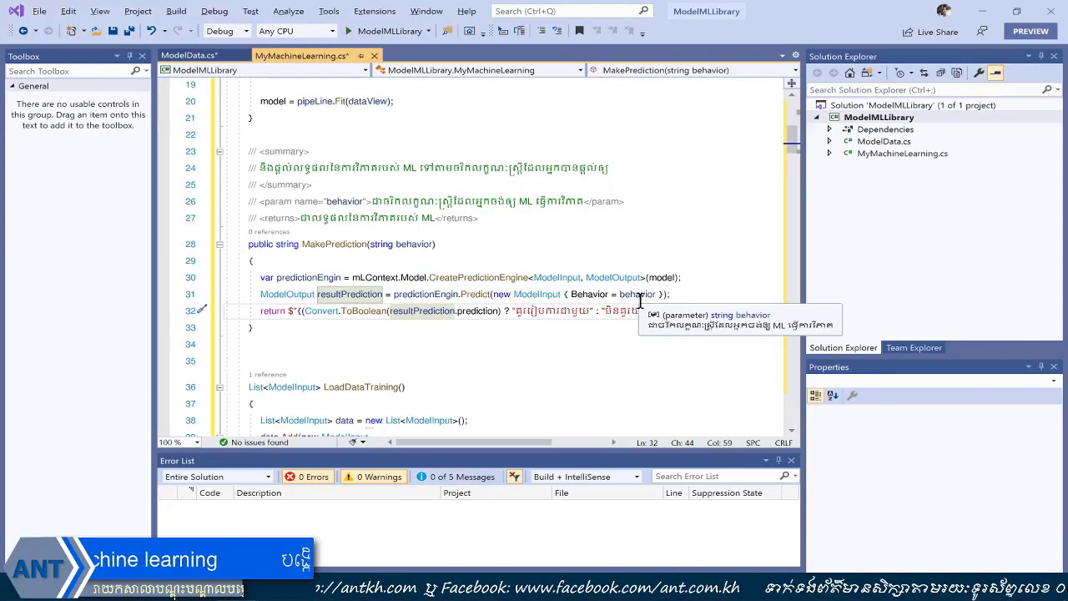
# Open the ModelMLLibrary project's package properties and set the package id to COM.ANT.ModelMLLibrary.
pyautogui.rightClick(896, 121)
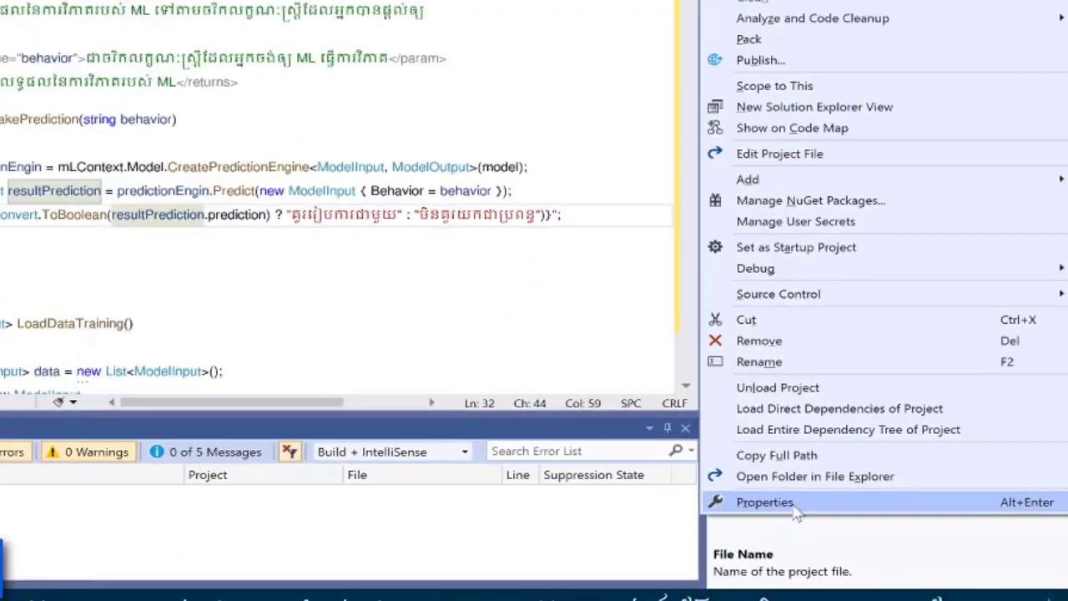
pyautogui.click(795, 511)
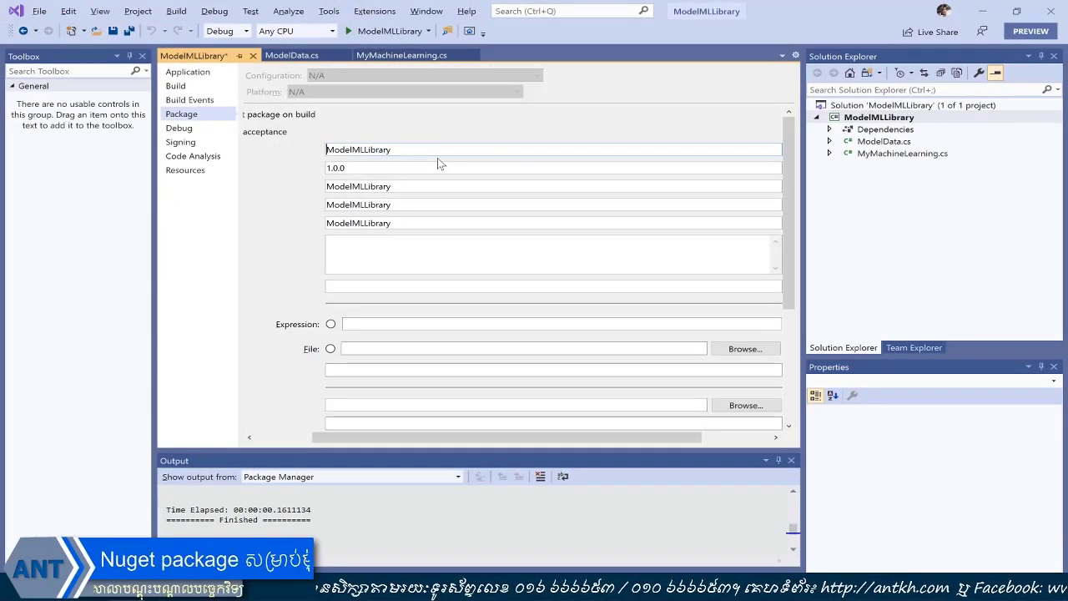
pyautogui.write('COM.AN')
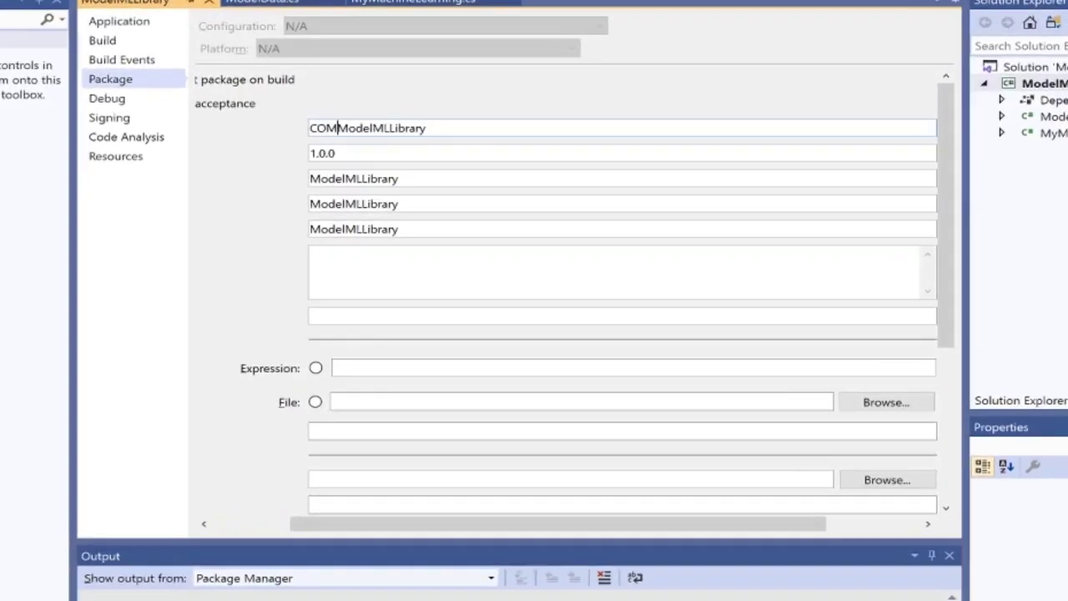
pyautogui.write('T.')
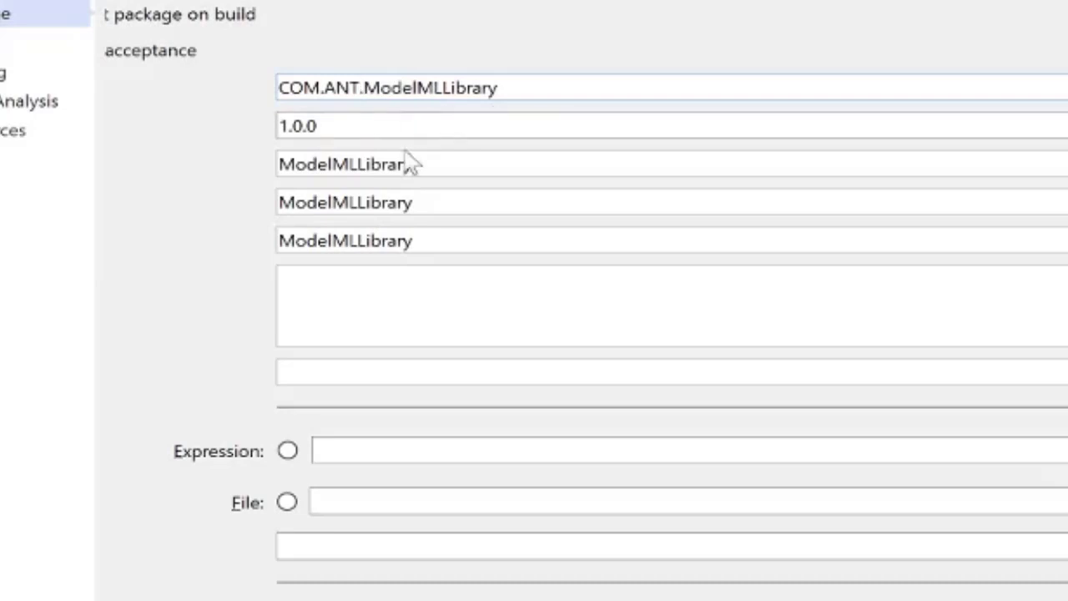
pyautogui.hscroll(-3, 434, 351)
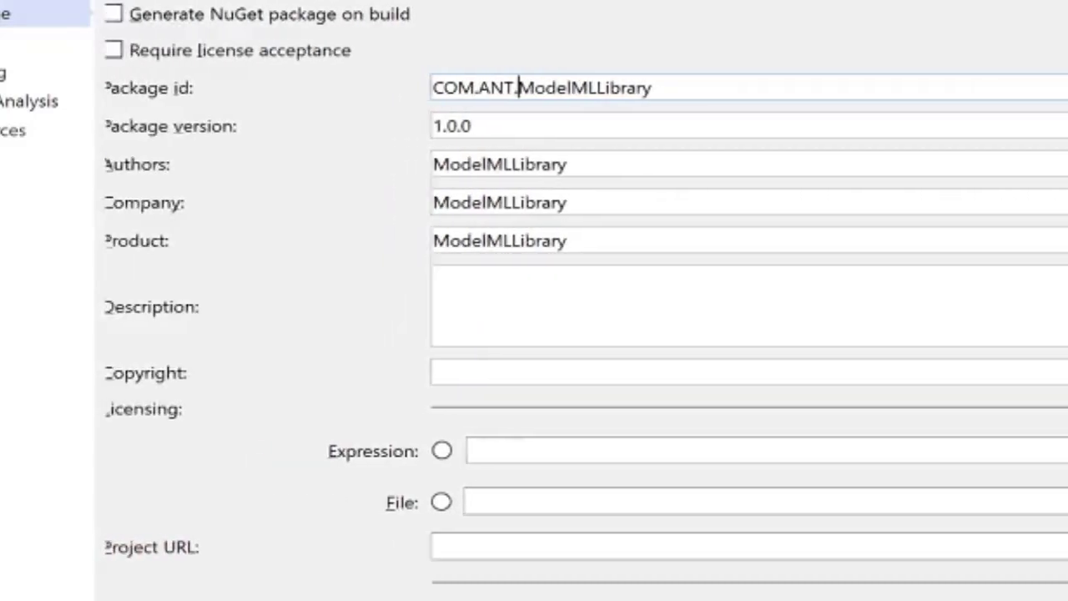
pyautogui.click(546, 122)
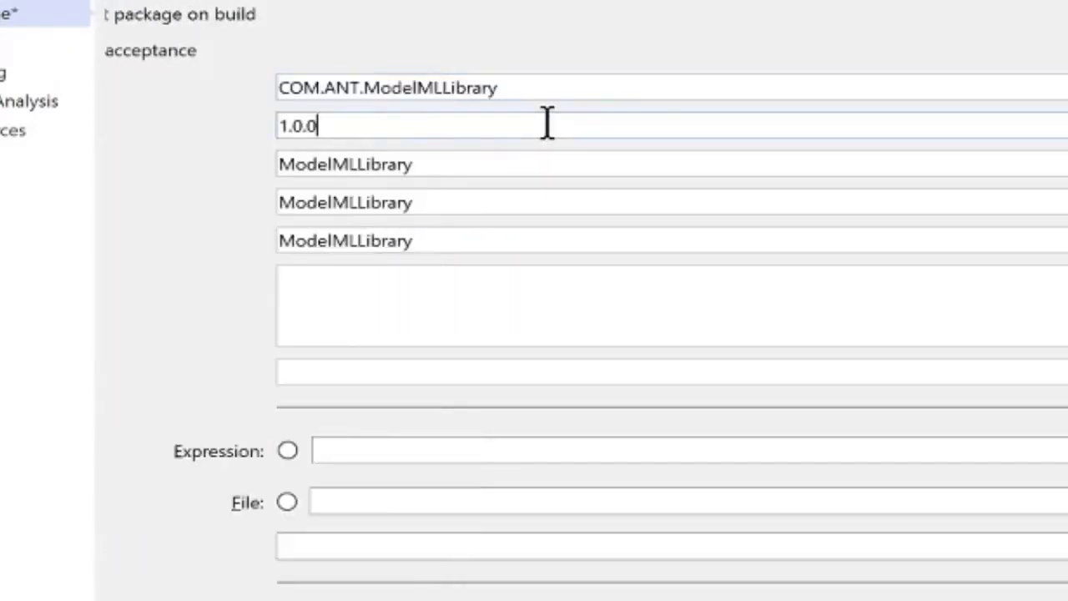
pyautogui.hscroll(-3, 261, 402)
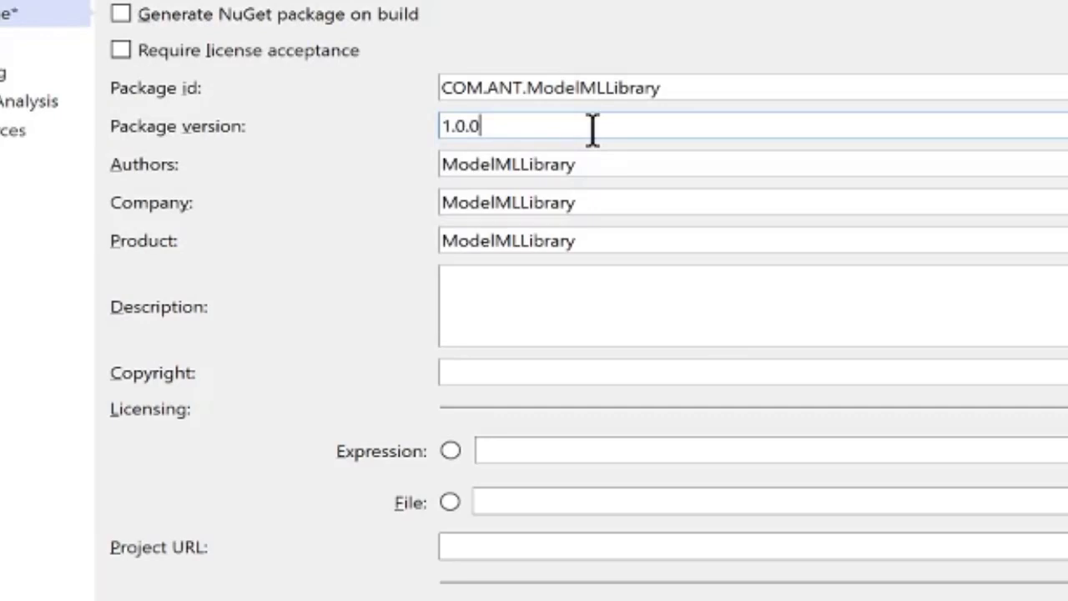
# Replace the package's authors value with ANT.
pyautogui.click(598, 166)
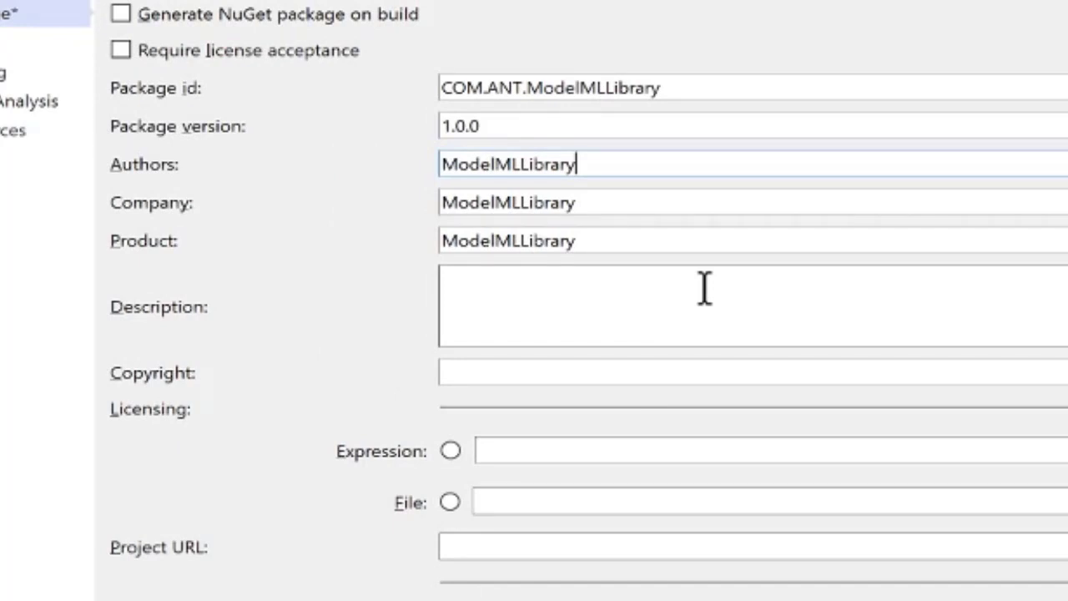
pyautogui.press('BackSpace')
pyautogui.press('BackSpace')
pyautogui.press('BackSpace')
pyautogui.press('BackSpace')
pyautogui.press('BackSpace')
pyautogui.press('BackSpace')
pyautogui.press('BackSpace')
pyautogui.press('BackSpace')
pyautogui.press('BackSpace')
pyautogui.press('BackSpace')
pyautogui.press('BackSpace')
pyautogui.press('BackSpace')
pyautogui.press('BackSpace')
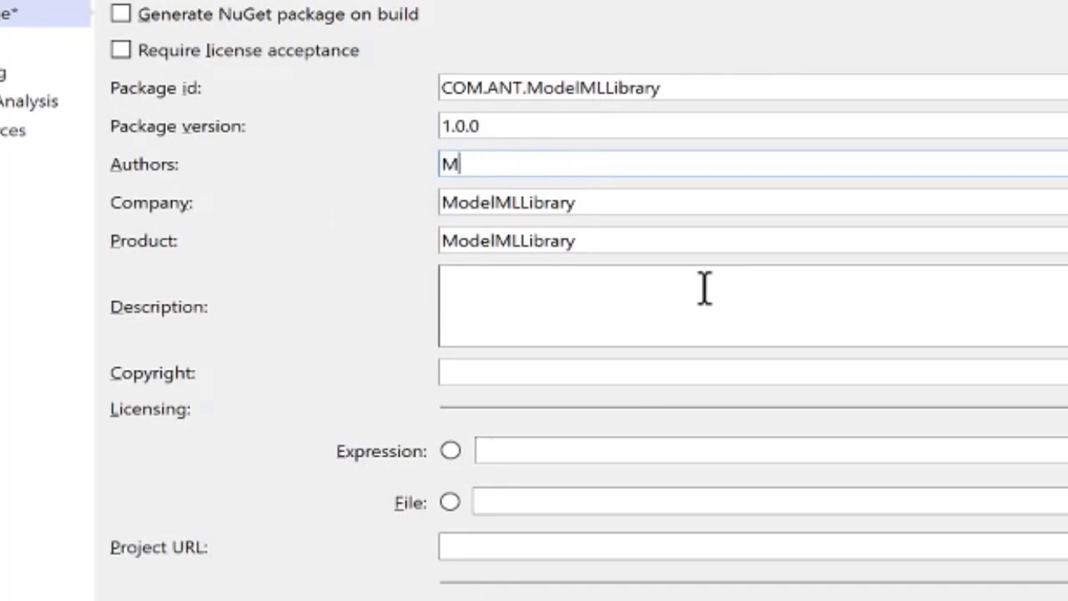
pyautogui.press('BackSpace')
pyautogui.write('ANT')
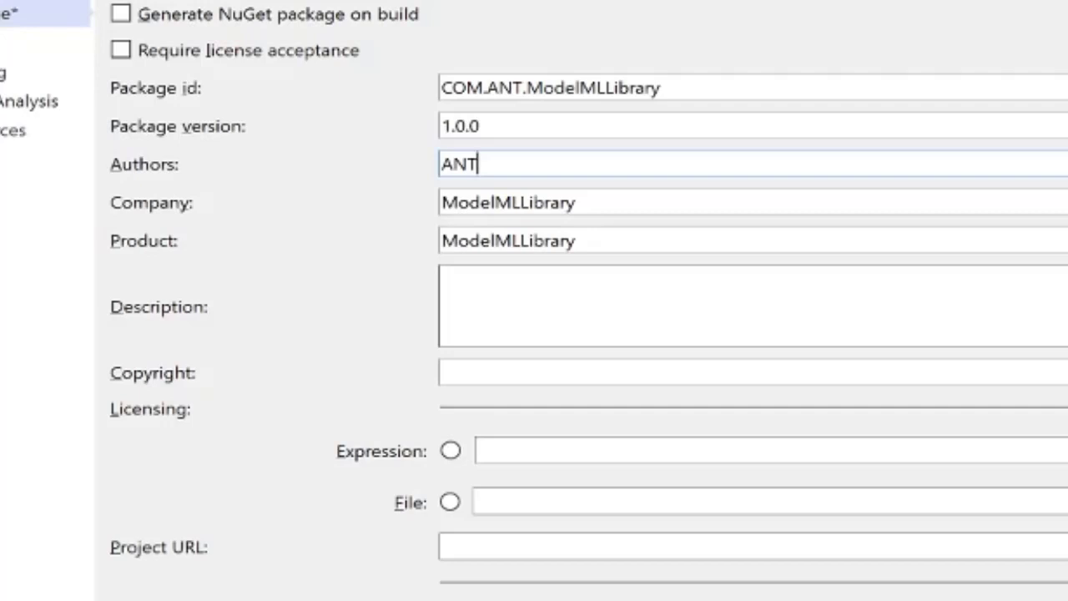
# Set the package's company to ANT, keeping ModelMLLibrary as the product name.
pyautogui.click(637, 203)
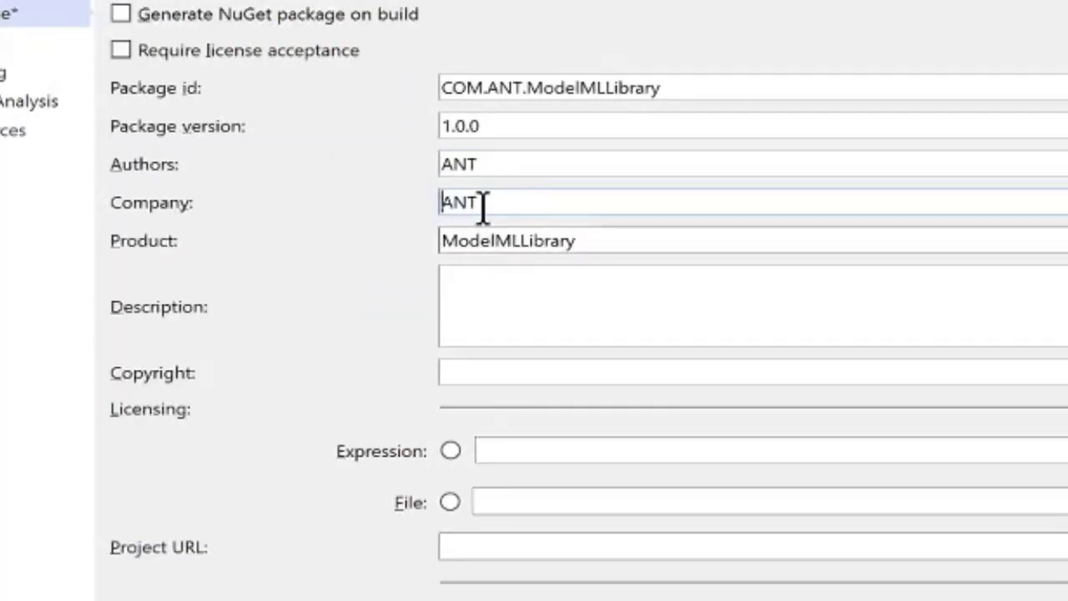
pyautogui.click(501, 163)
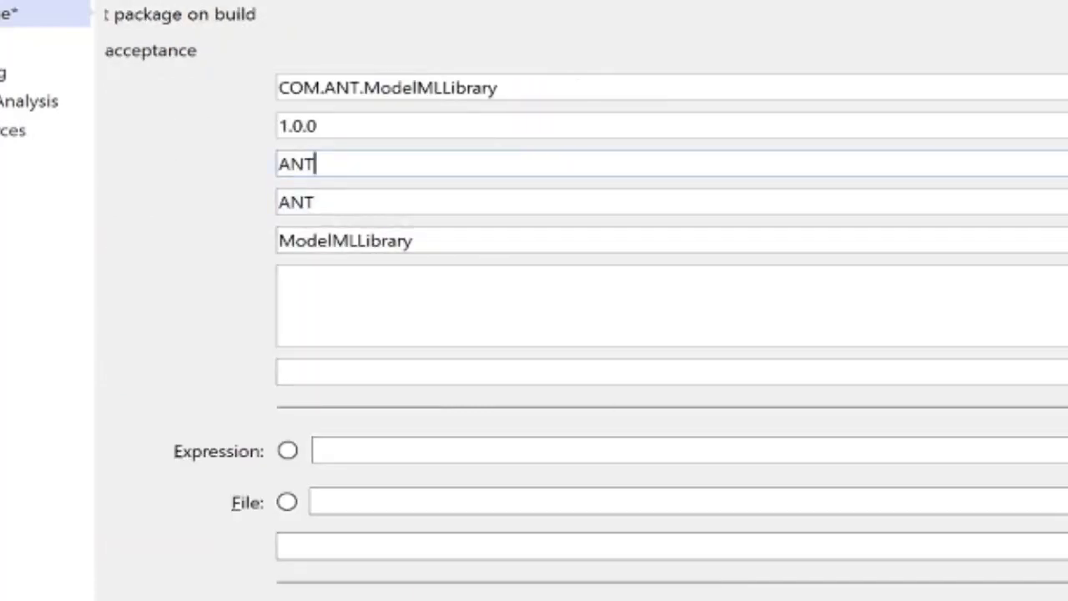
pyautogui.click(480, 200)
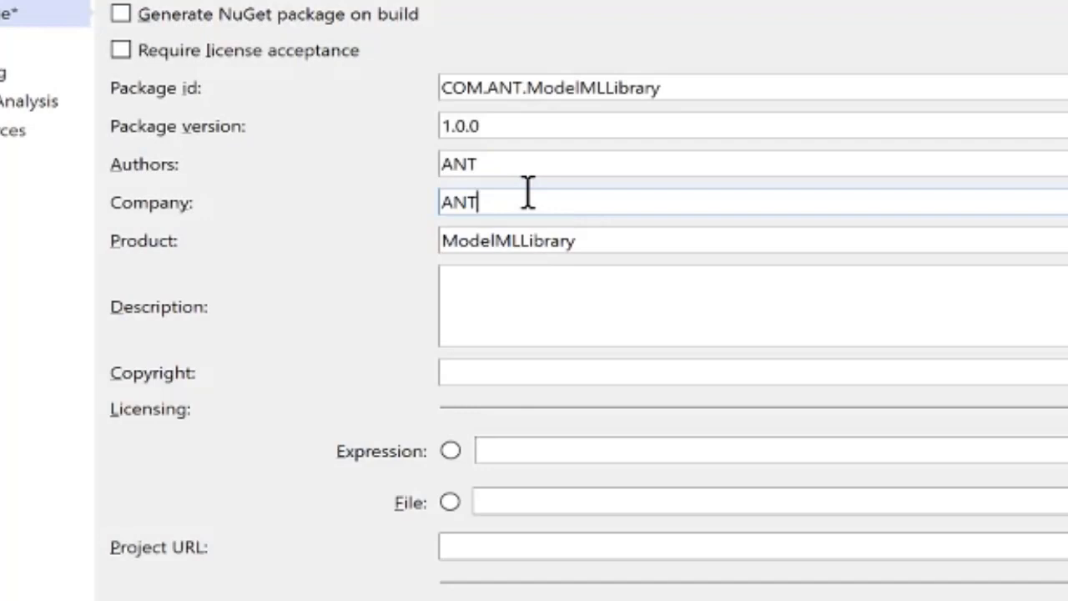
pyautogui.click(592, 238)
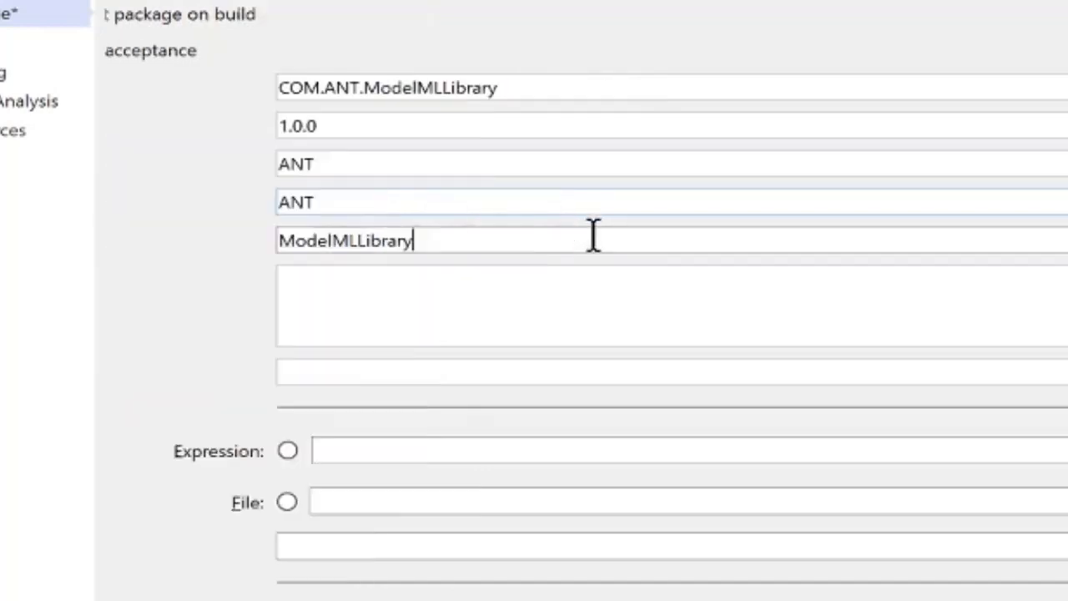
pyautogui.hscroll(-3, 438, 267)
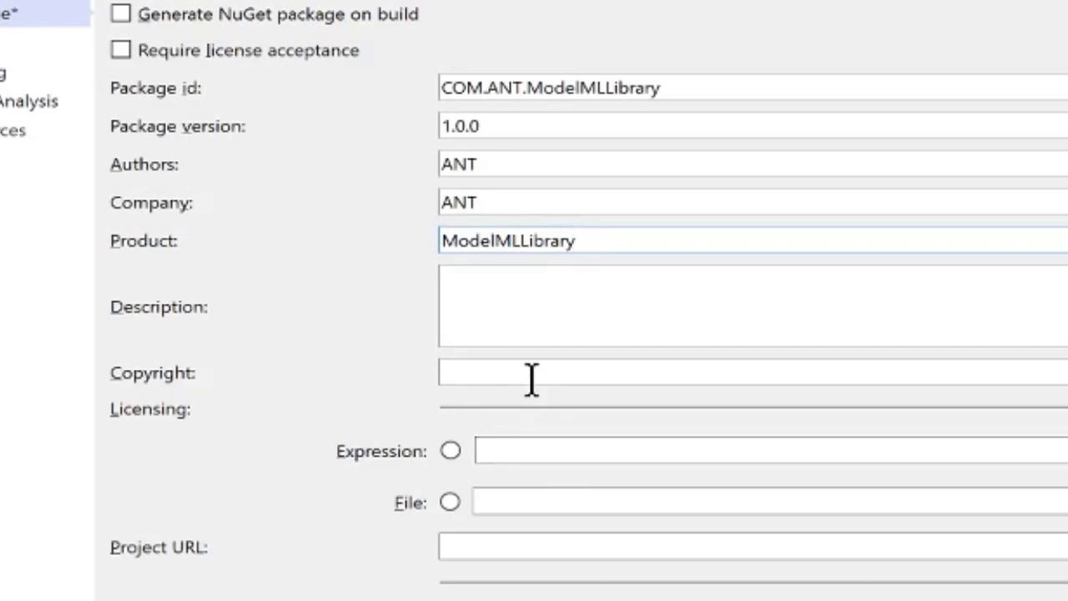
# Enter the package description "នេះគឺជាឧទាហរណ៍នៃការបង្កើត model library សម្រាប់ upload ទៅកាន់ NuGet".
pyautogui.click(506, 316)
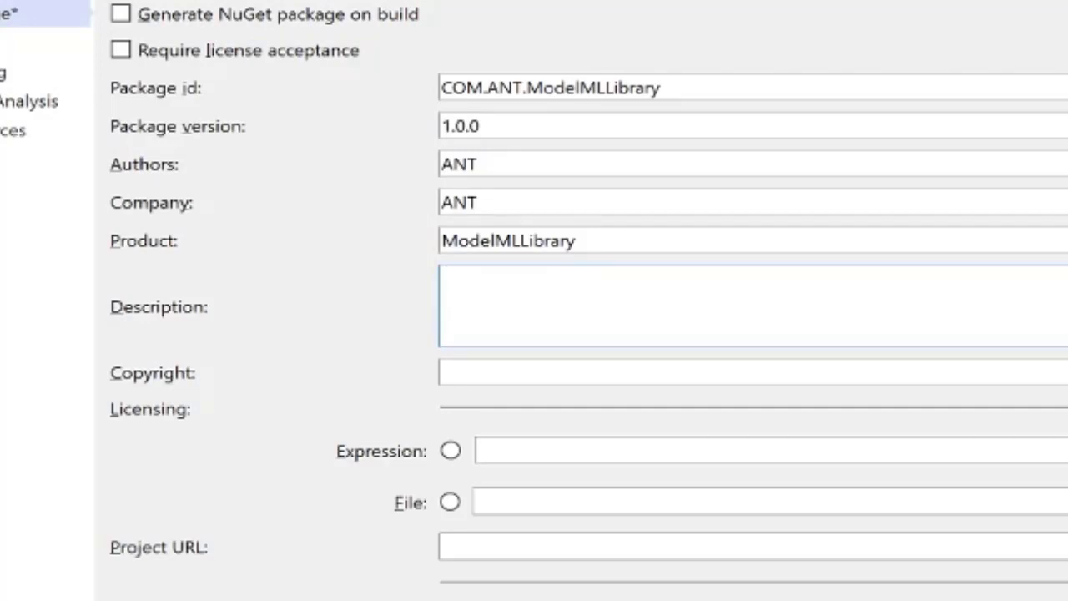
pyautogui.write('aះកែ')
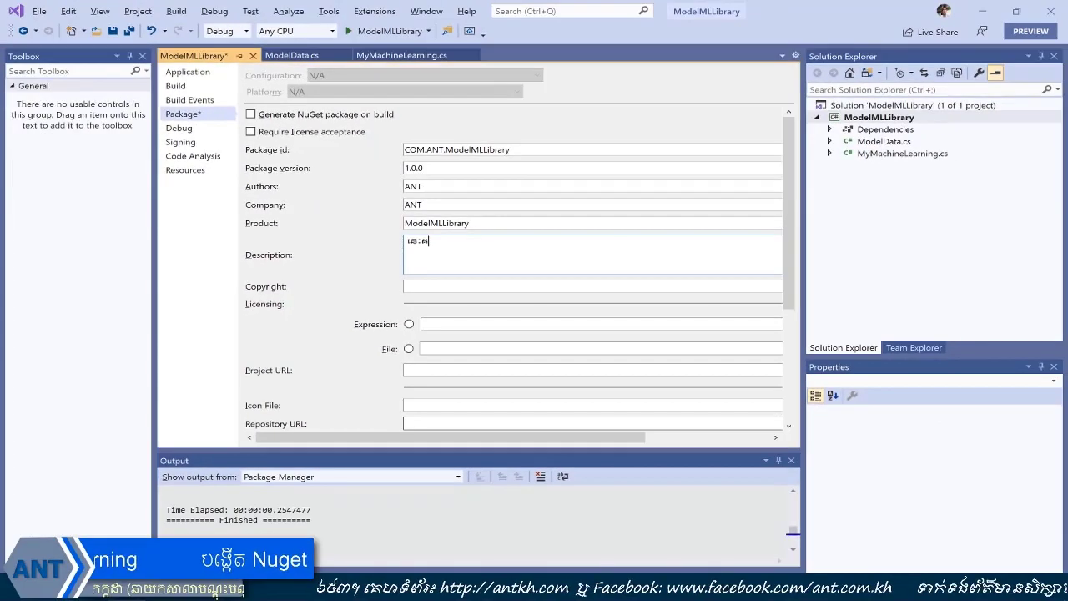
pyautogui.hotkey('ctrl', 'v')
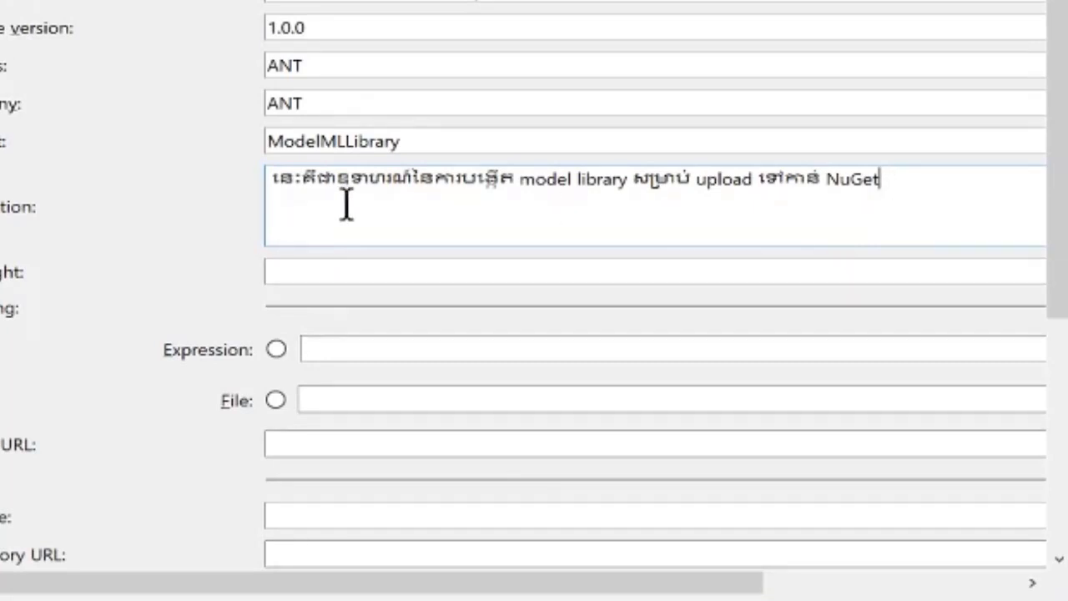
# Enter "រក្សាសិទ្ធិដោយ ANT 2020" as the package's copyright notice.
pyautogui.click(325, 270)
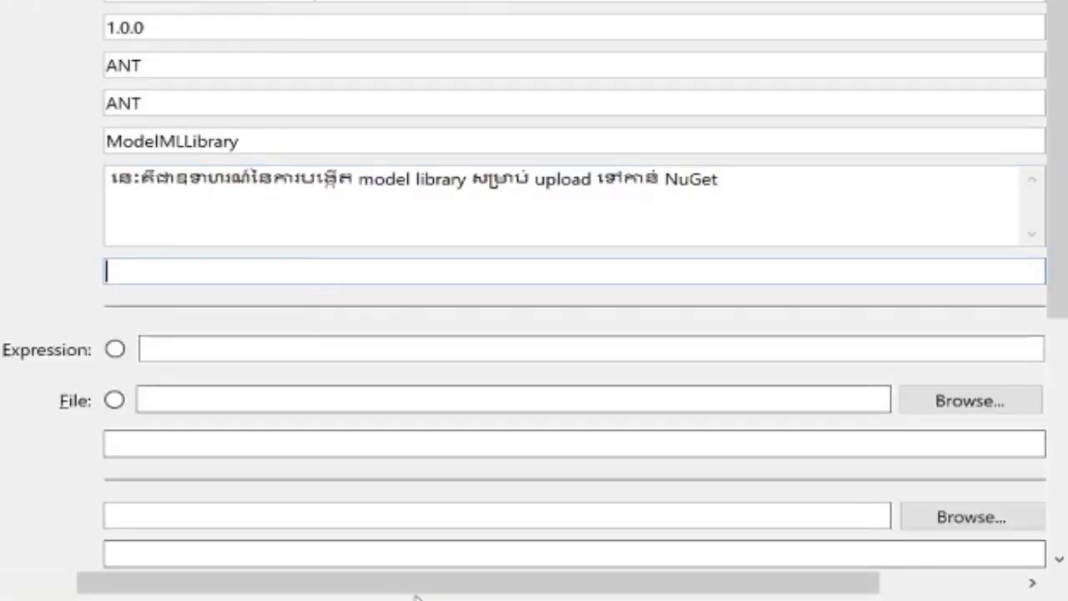
pyautogui.moveTo(415, 594); pyautogui.dragTo(191, 594)
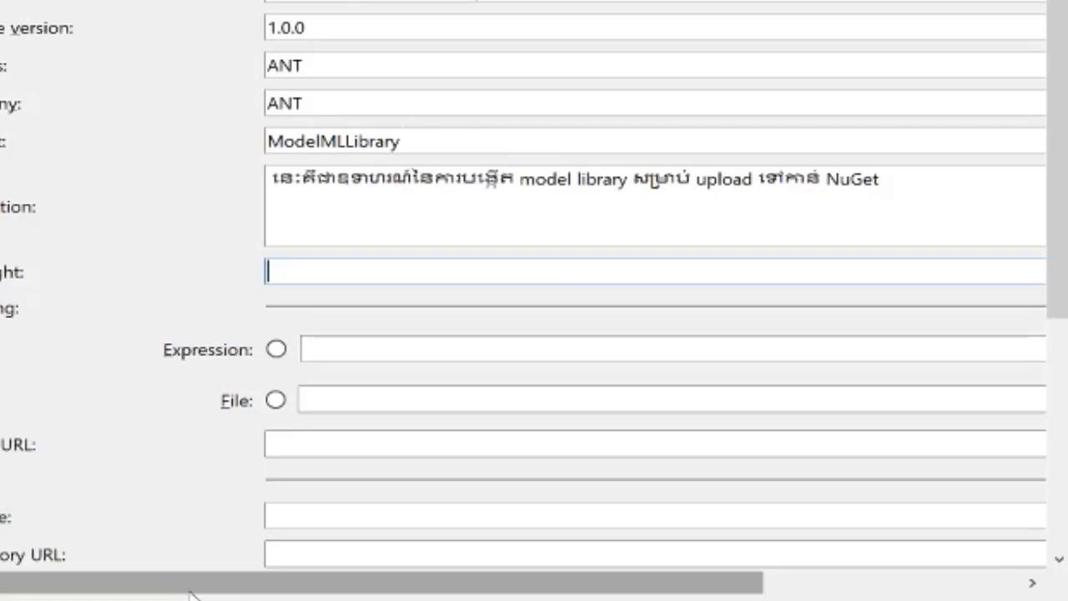
pyautogui.write('ខ')
pyautogui.press('BackSpace')
pyautogui.write('រ')
pyautogui.press('BackSpace')
pyautogui.write('៖ ANT 2020')
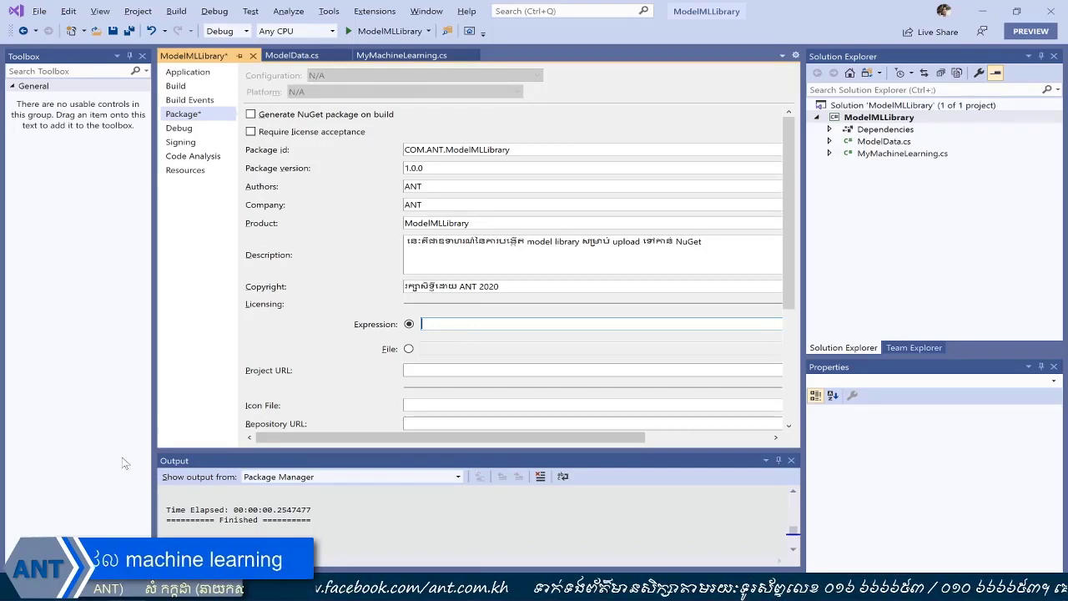
# Switch to Chrome and look through the SPDX License List at spdx.org/licenses for the Microsoft Public License identifier.
pyautogui.hotkey('alt', 'Tab')
pyautogui.click(299, 33)
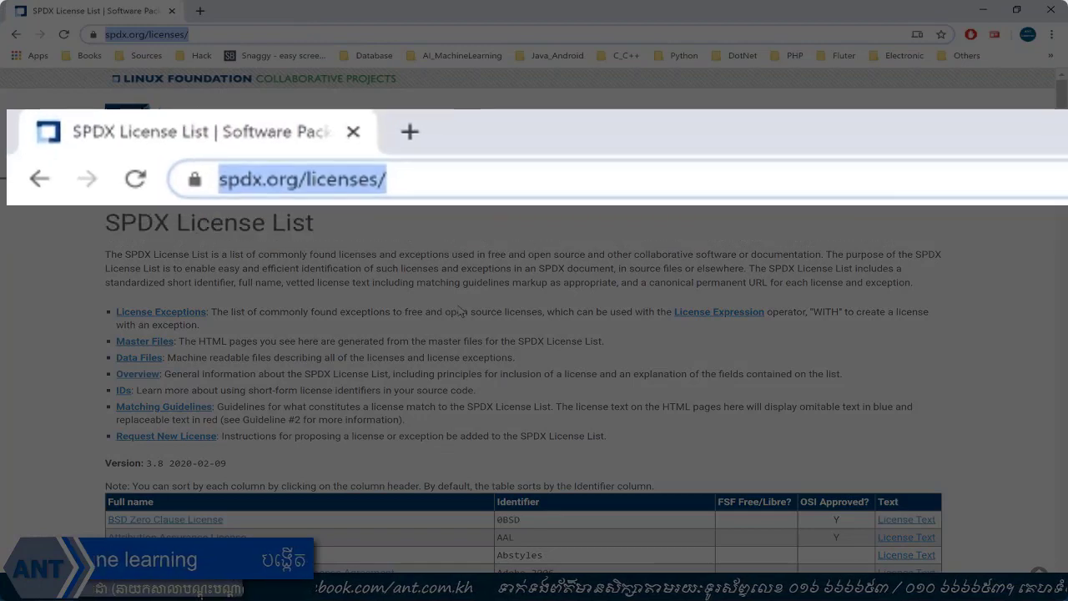
pyautogui.scroll(-1, 462, 312)
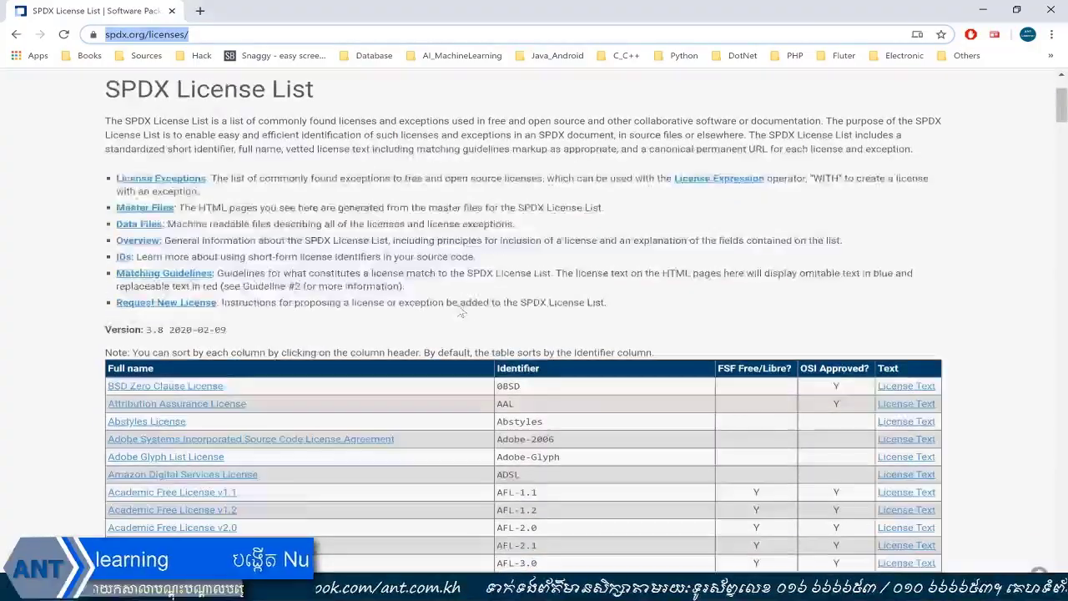
pyautogui.scroll(-3, 461, 311)
pyautogui.scroll(-12, 462, 311)
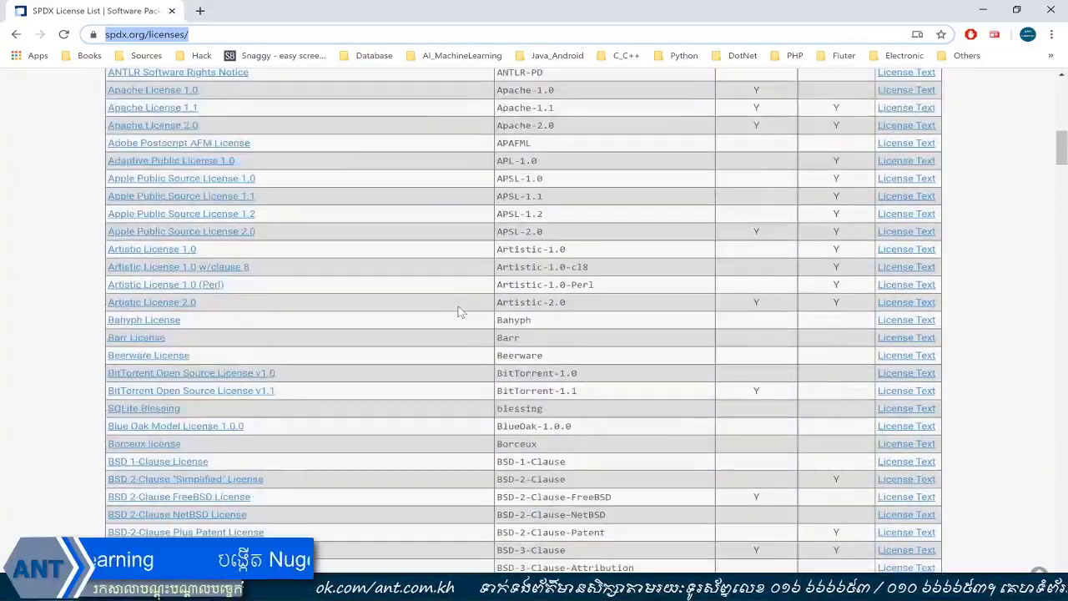
pyautogui.scroll(-12, 461, 311)
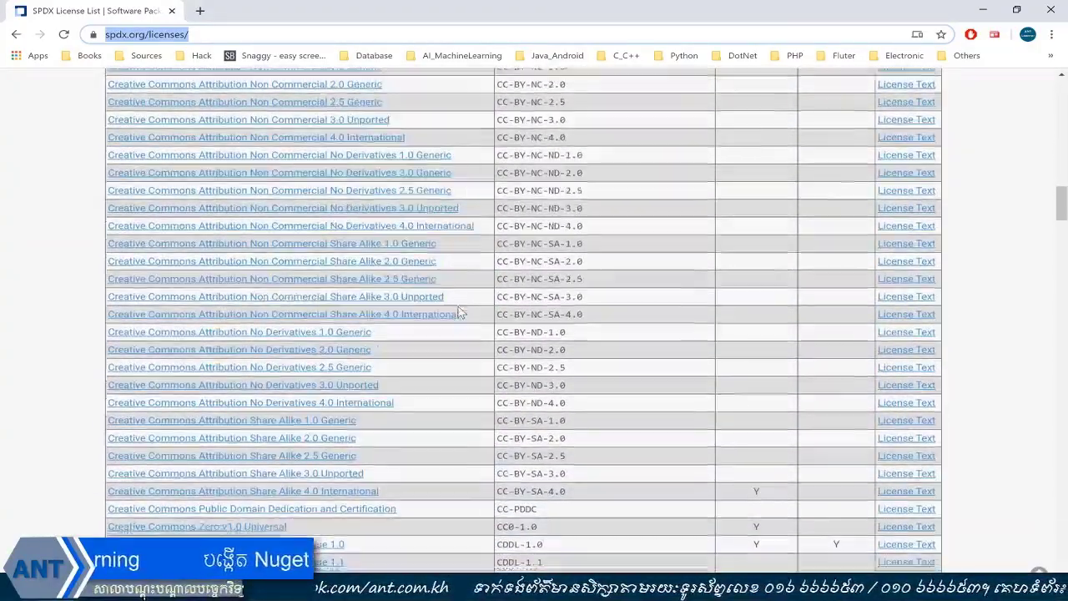
pyautogui.scroll(-12, 468, 317)
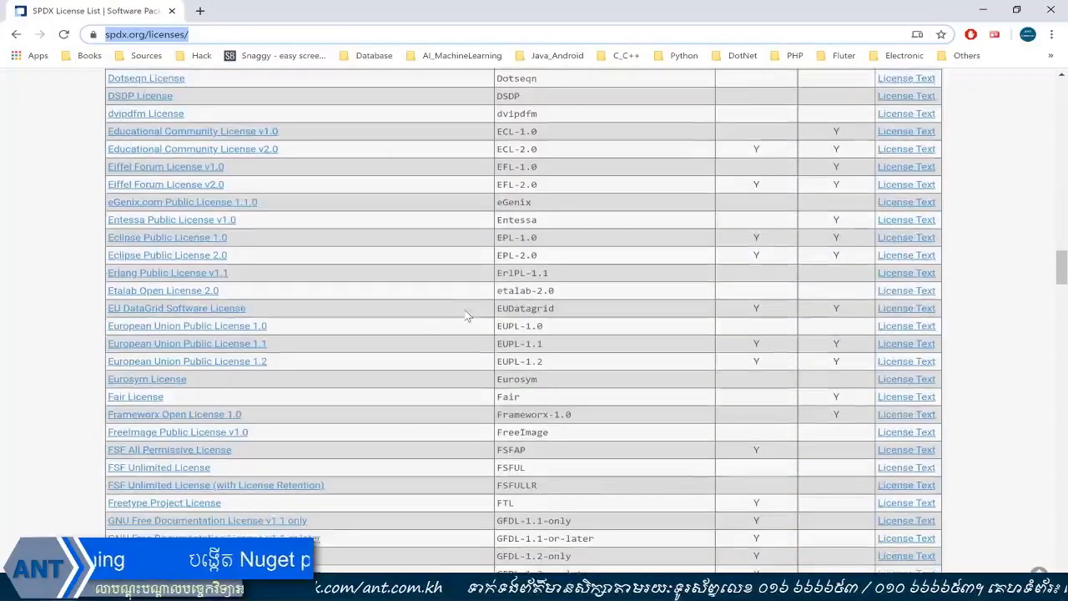
pyautogui.scroll(-5, 468, 317)
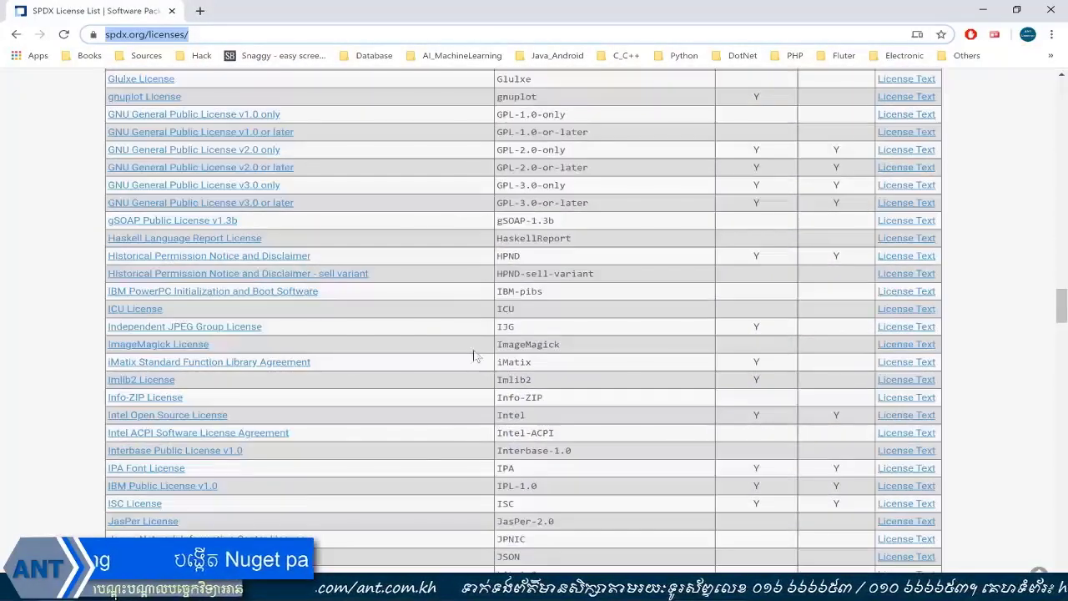
pyautogui.scroll(-2, 426, 427)
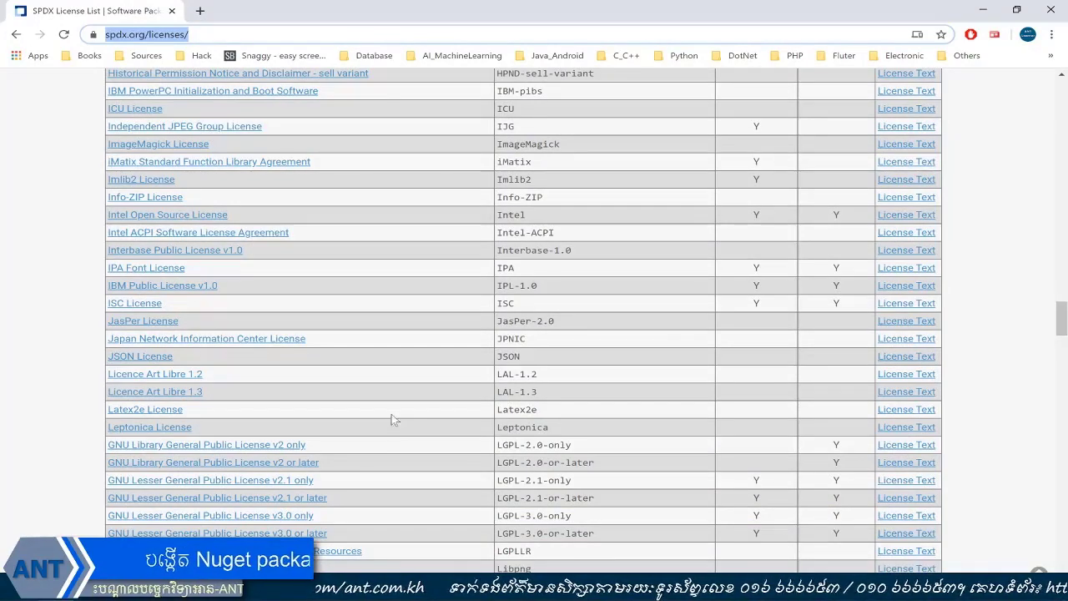
pyautogui.scroll(-2, 394, 422)
pyautogui.scroll(-6, 397, 416)
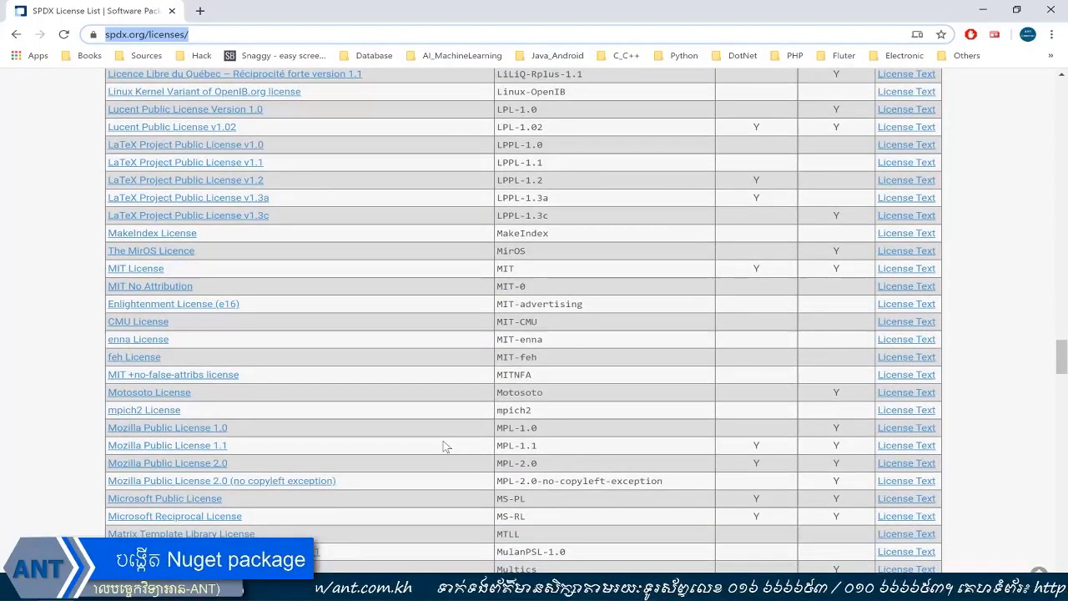
pyautogui.scroll(-1, 306, 398)
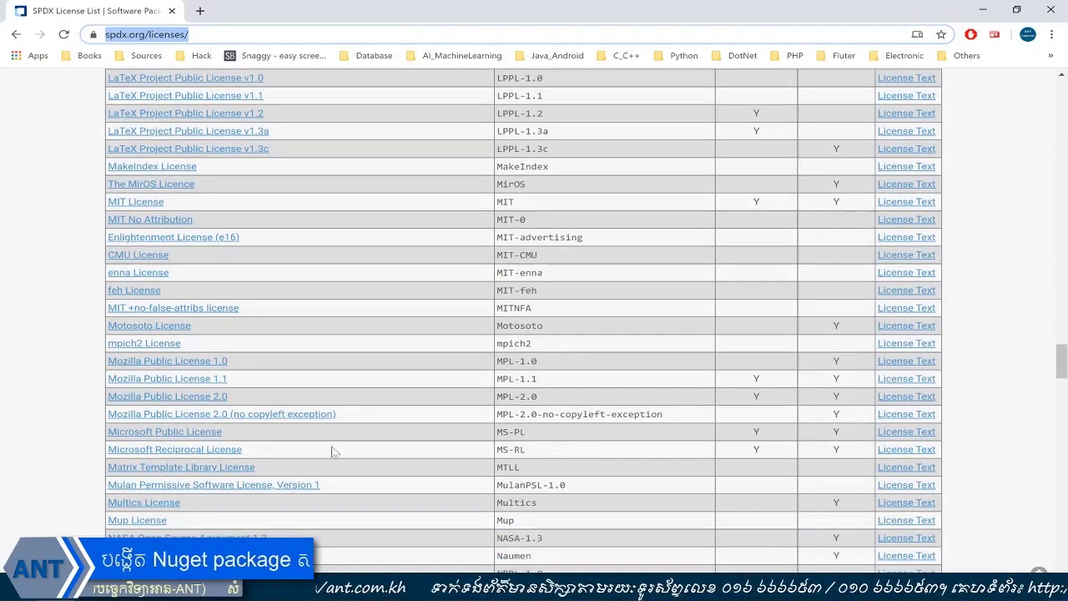
pyautogui.scroll(-1, 344, 467)
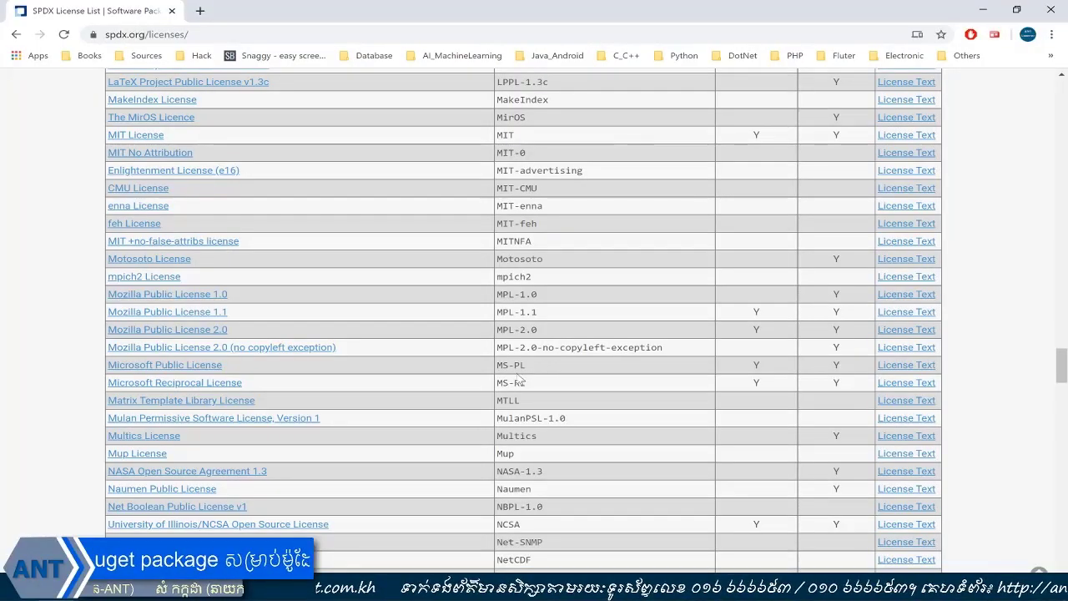
pyautogui.scroll(2, 573, 371)
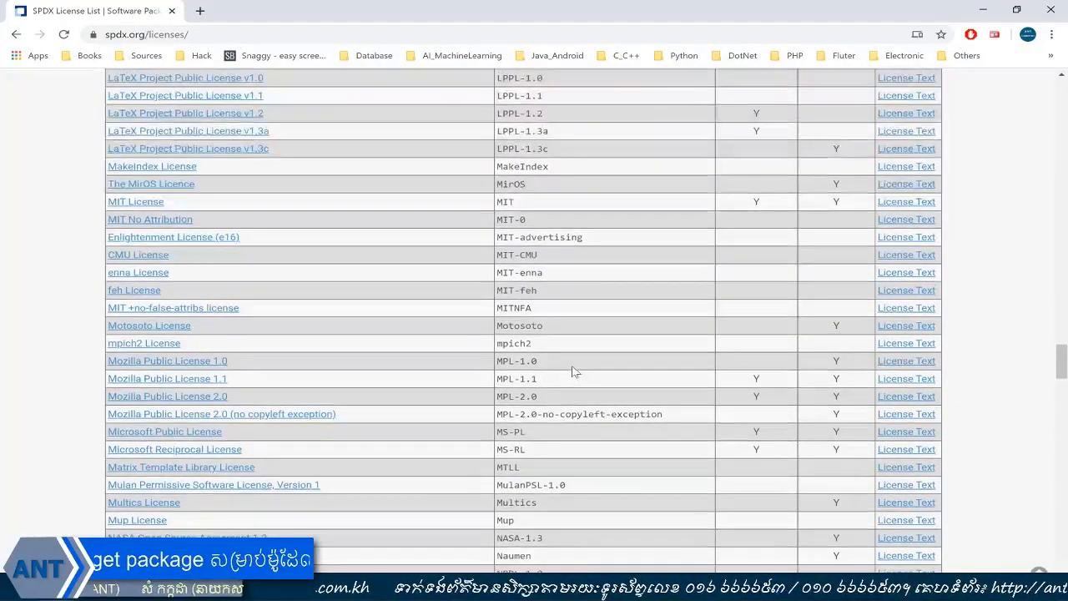
# Return to Visual Studio and set the package's license expression to MS-PL.
pyautogui.hotkey('alt', 'Tab')
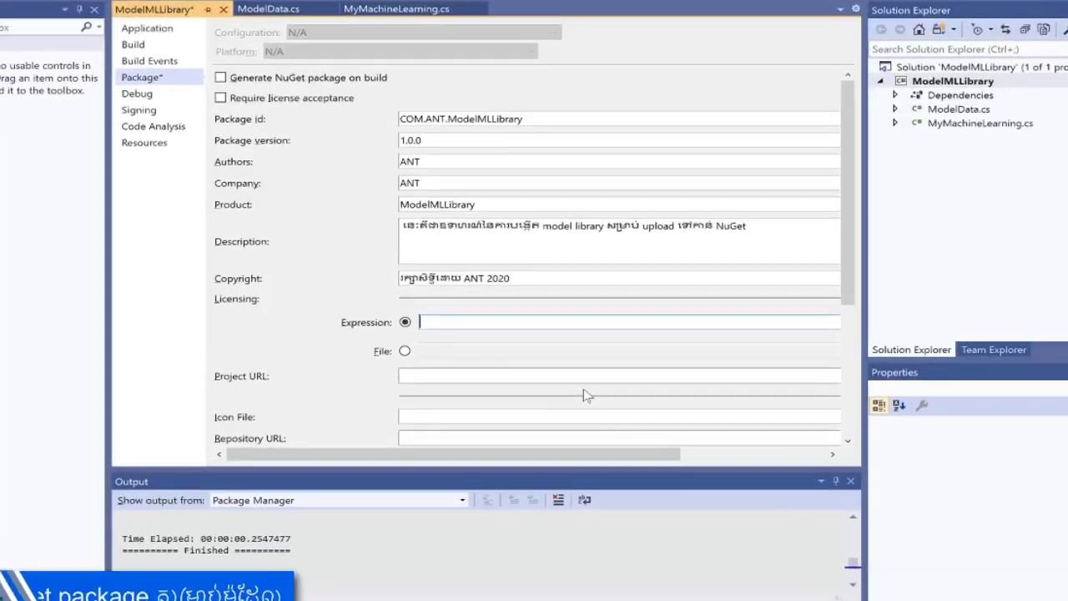
pyautogui.write('MS-PL')
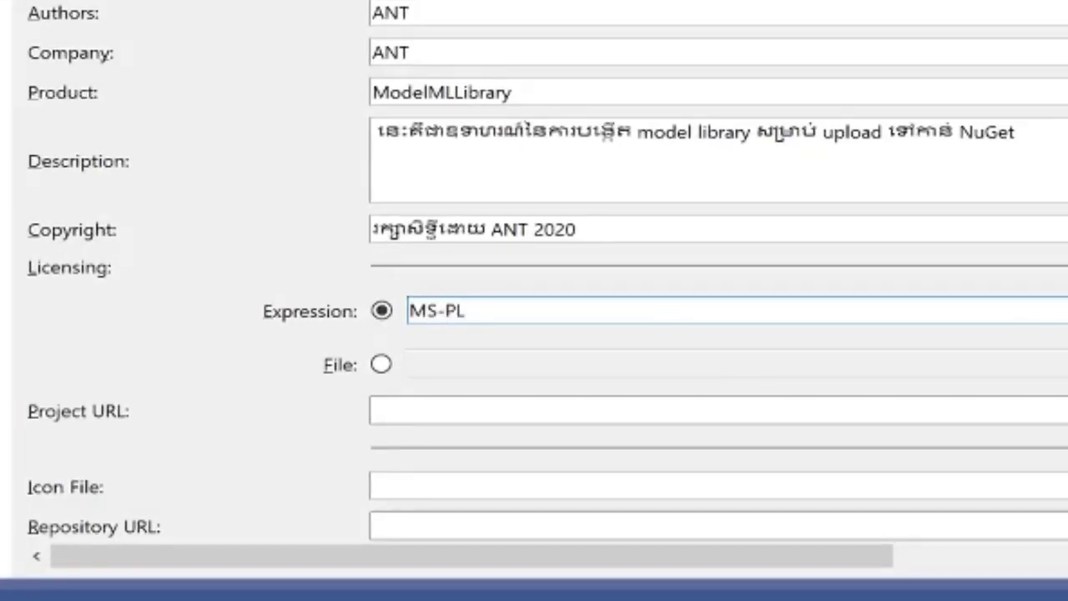
# Set the package's icon file to the ant image from the Downloads folder.
pyautogui.scroll(-2, 606, 334)
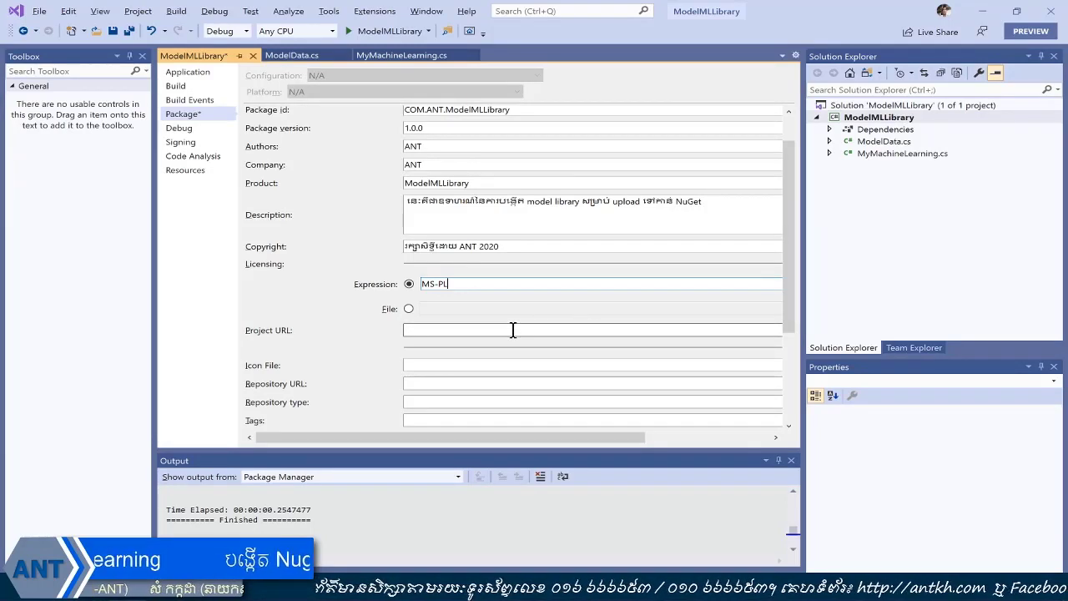
pyautogui.scroll(-2, 512, 328)
pyautogui.click(465, 325)
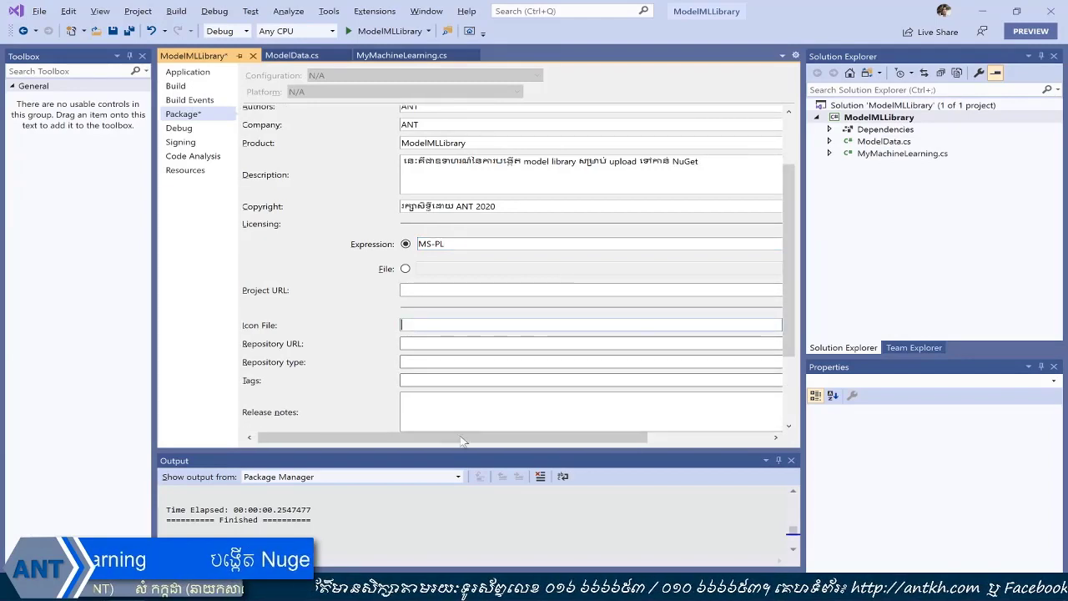
pyautogui.moveTo(463, 441); pyautogui.dragTo(404, 438)
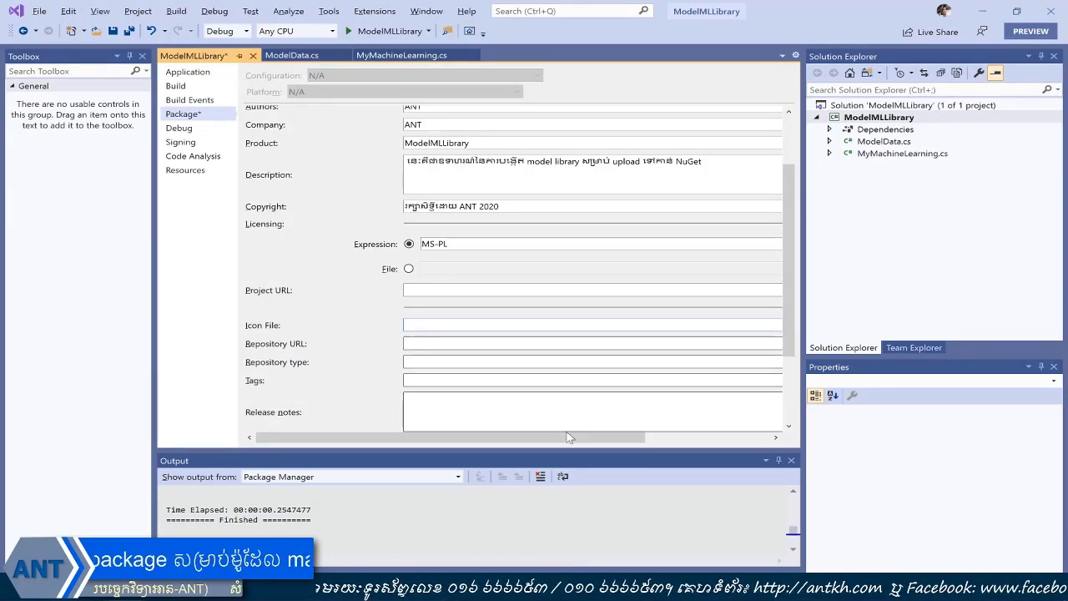
pyautogui.moveTo(566, 436); pyautogui.dragTo(650, 437)
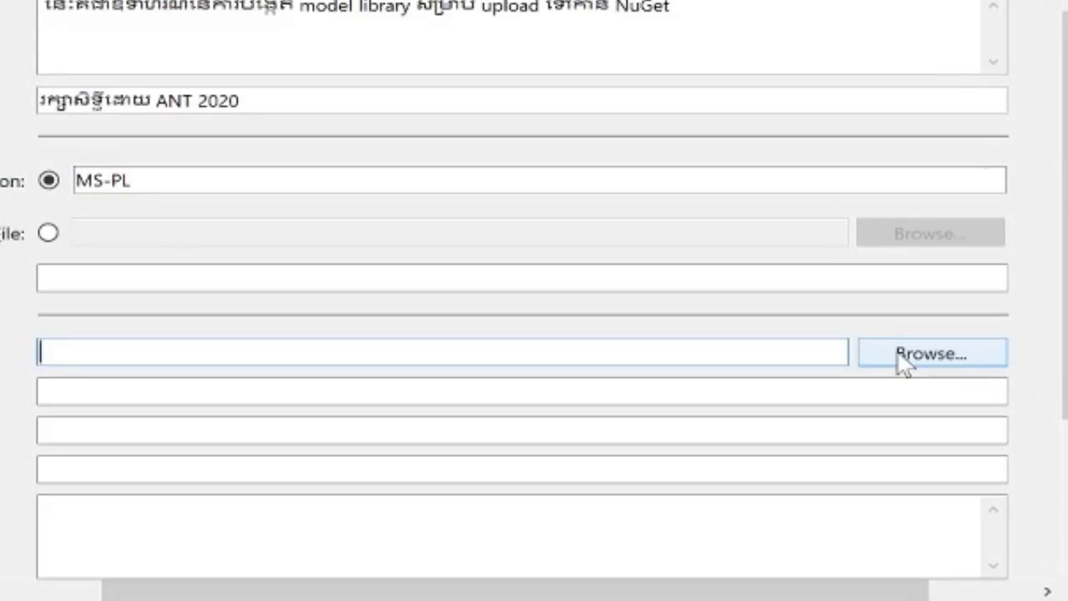
pyautogui.click(901, 356)
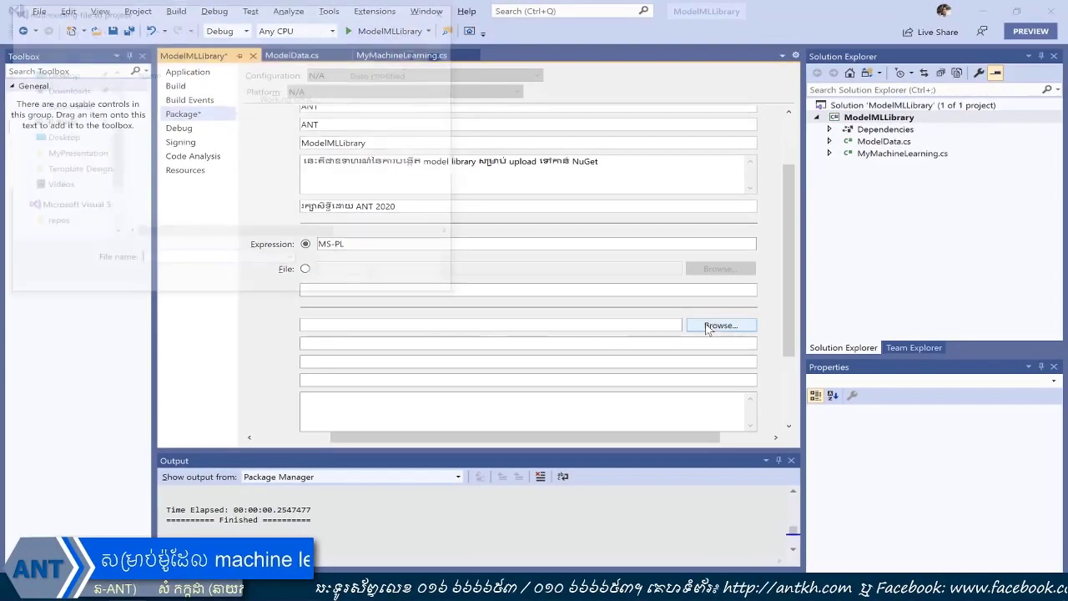
pyautogui.click(157, 112)
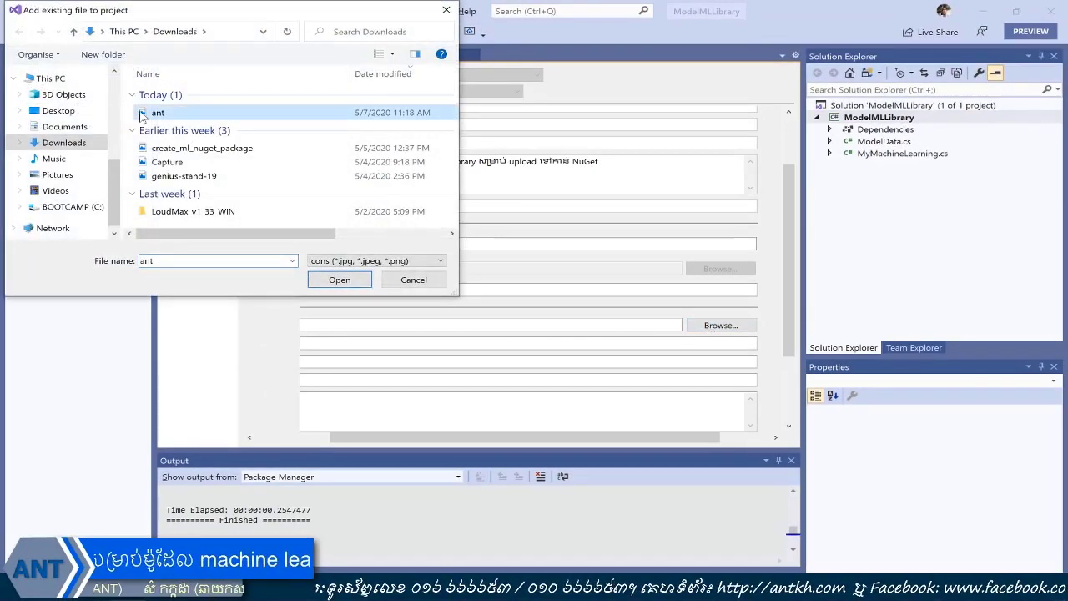
pyautogui.click(339, 280)
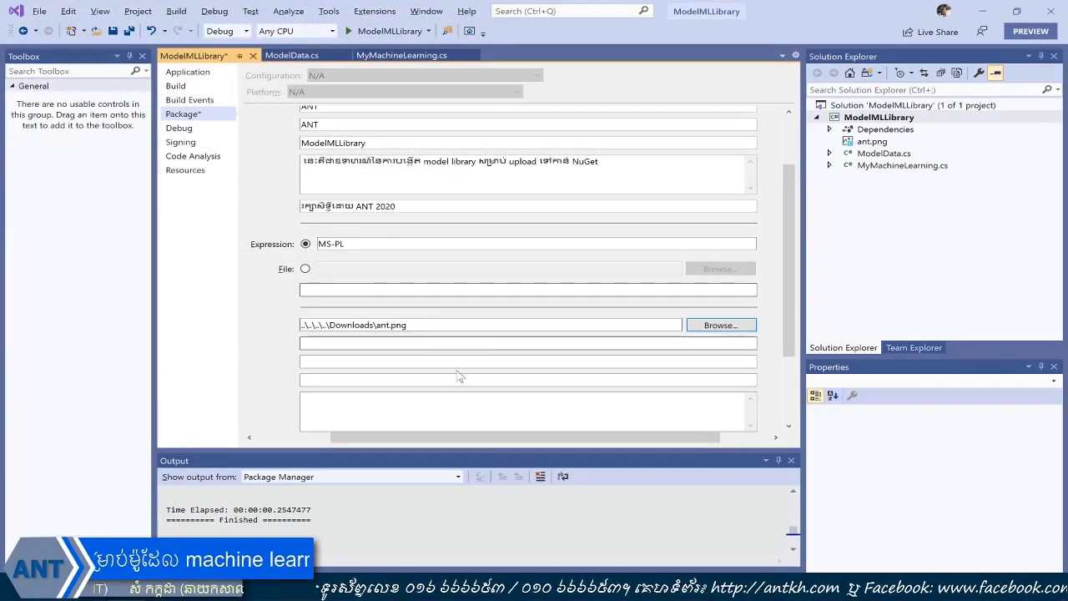
# Enter "AI,ML,machine learning,ant" as the package's tags.
pyautogui.moveTo(470, 435); pyautogui.dragTo(384, 445)
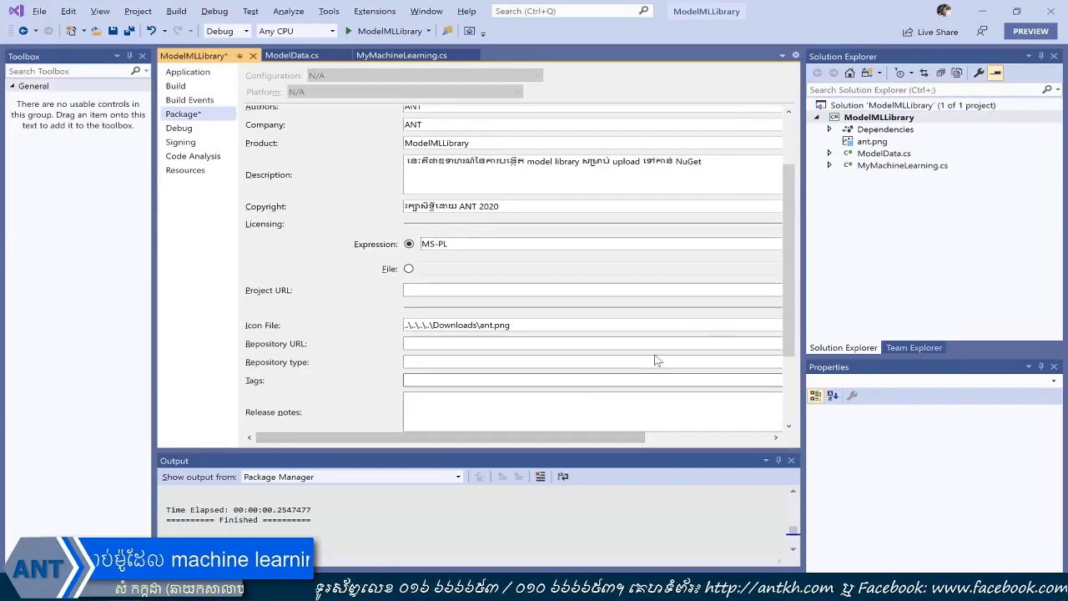
pyautogui.moveTo(785, 256); pyautogui.dragTo(789, 285)
pyautogui.scroll(-1, 783, 298)
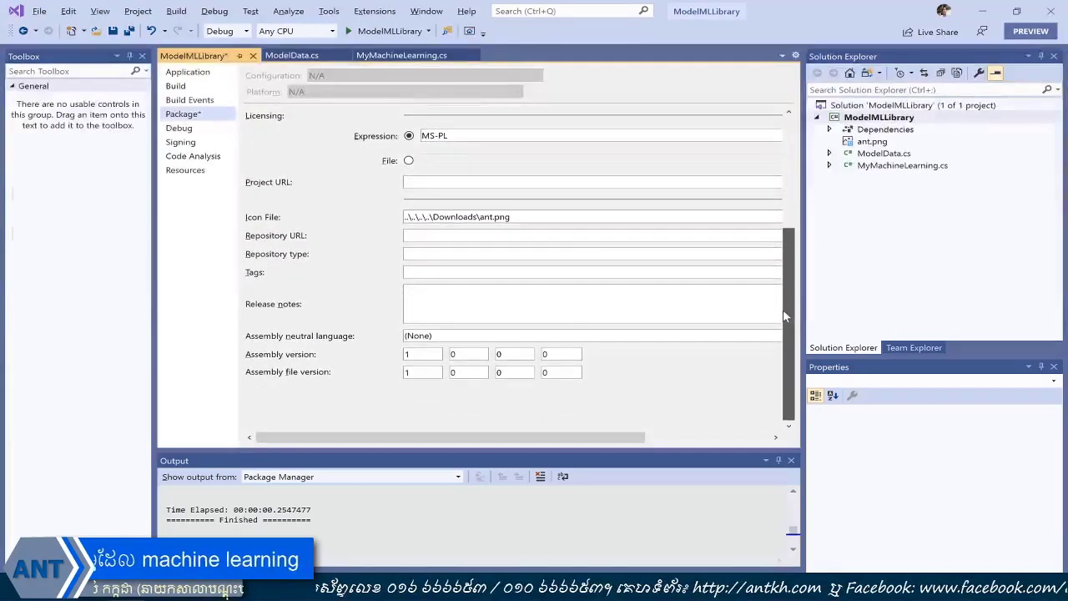
pyautogui.click(424, 270)
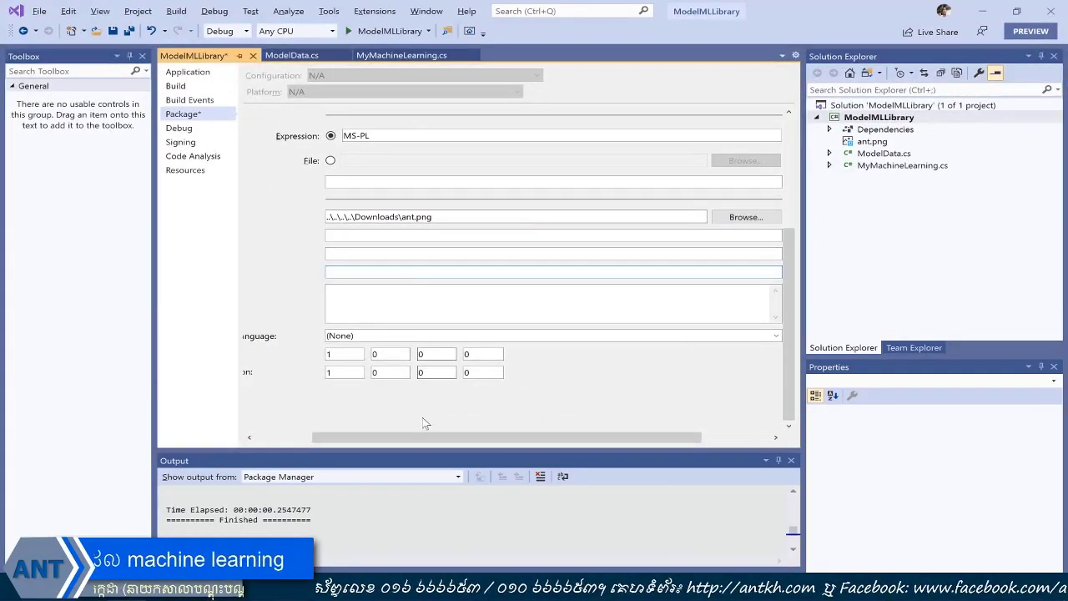
pyautogui.moveTo(417, 438); pyautogui.dragTo(338, 448)
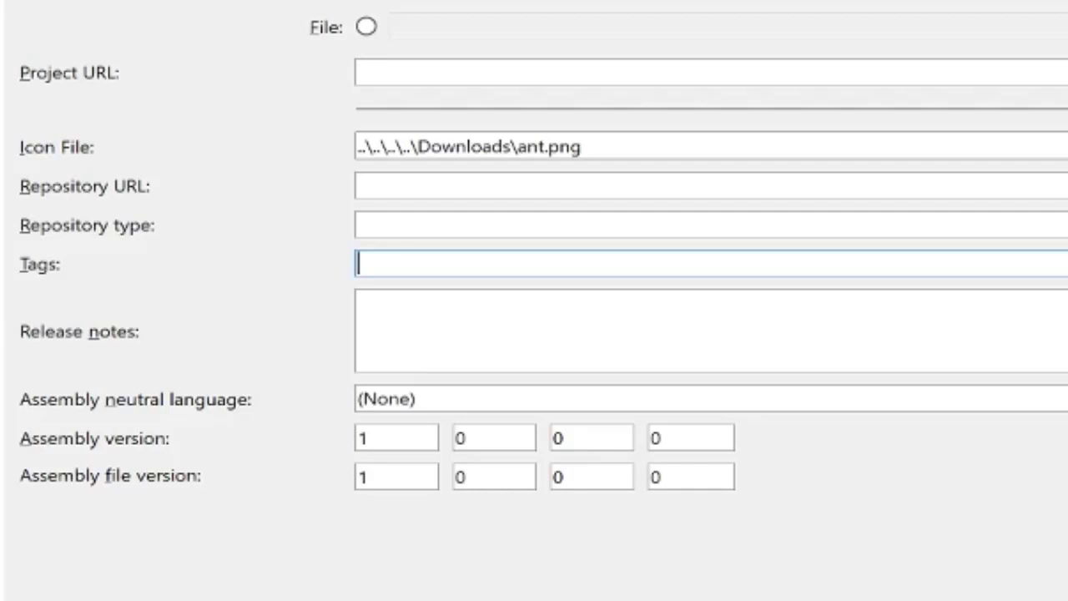
pyautogui.write('AI,')
pyautogui.press('BackSpace')
pyautogui.write('ML')
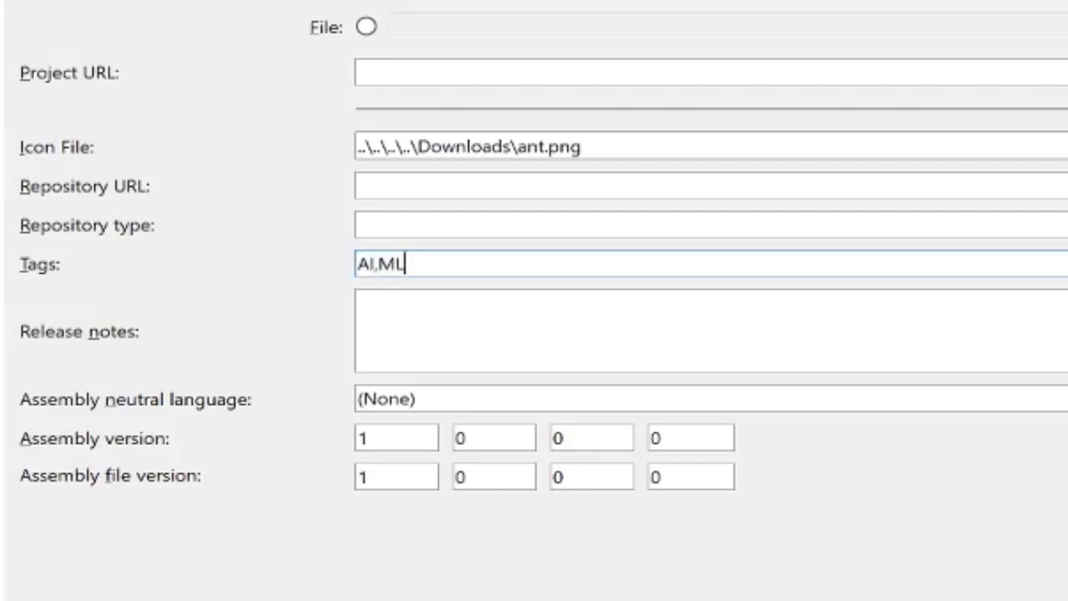
pyautogui.write(',Ma')
pyautogui.press('BackSpace')
pyautogui.press('BackSpace')
pyautogui.write('mach')
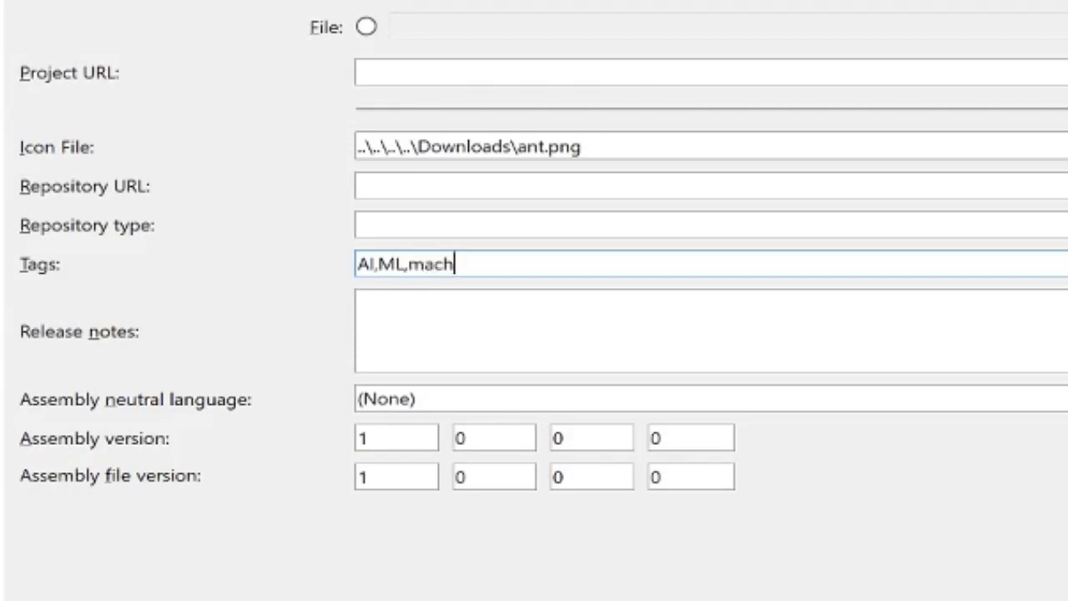
pyautogui.write('ine learni')
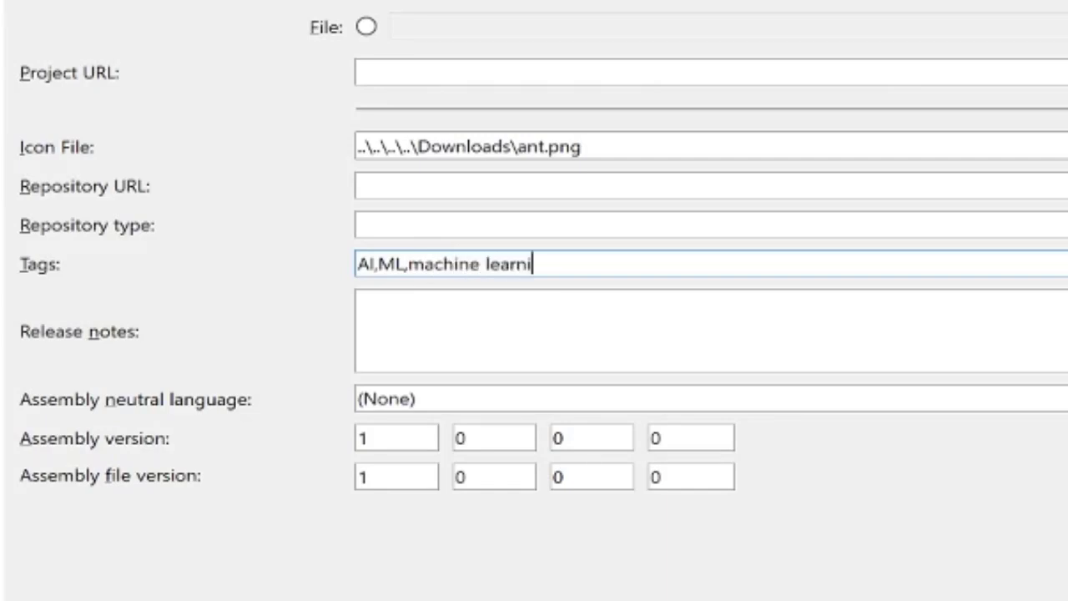
pyautogui.write('ng,ant')
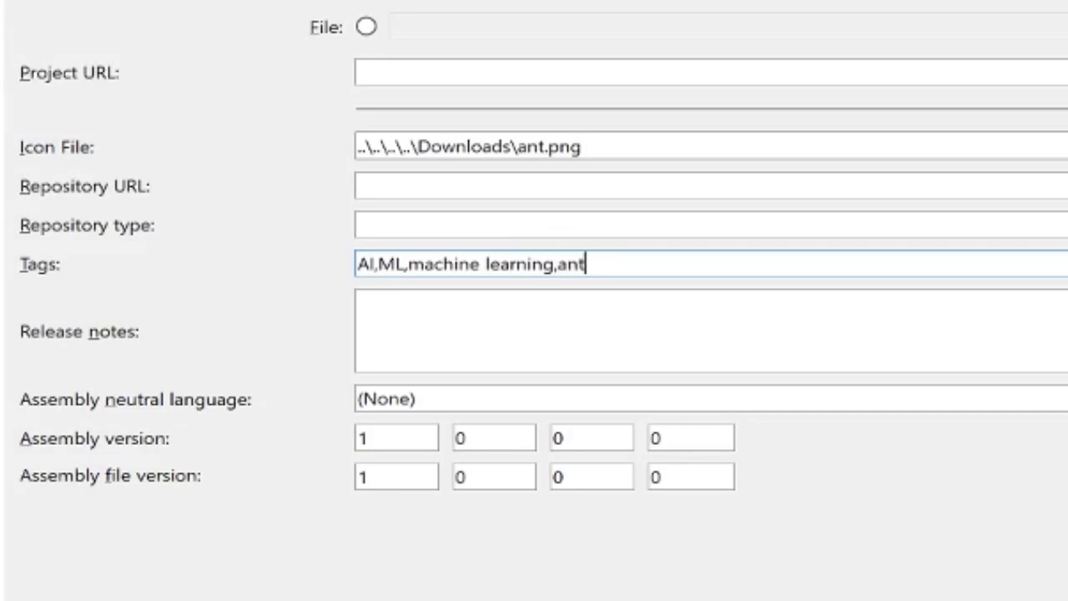
# Leave the release notes empty, save the ModelMLLibrary package properties and close the properties page.
pyautogui.click(406, 339)
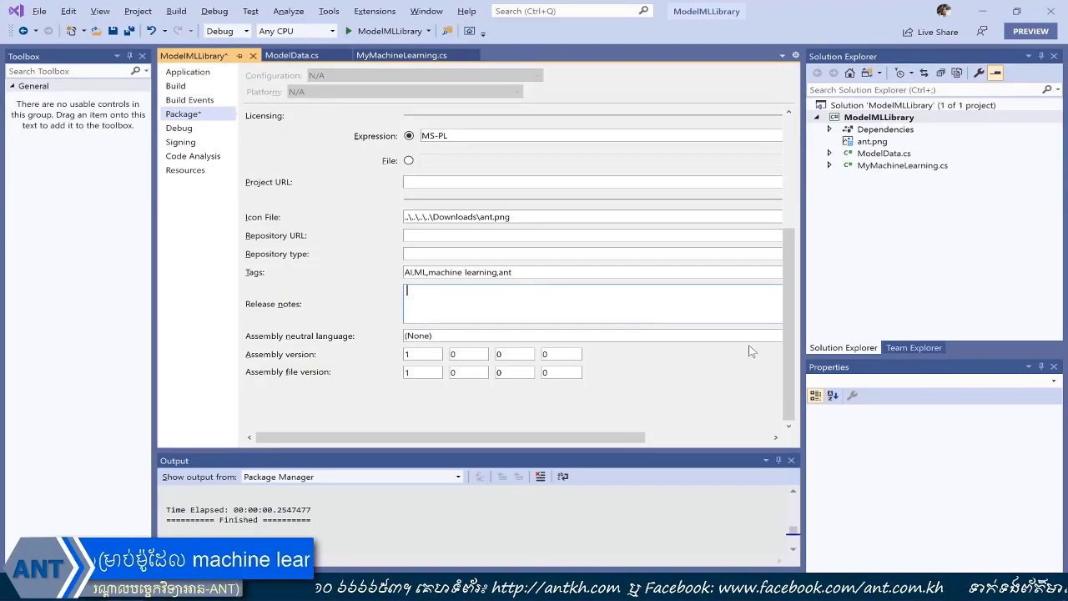
pyautogui.moveTo(783, 332)
pyautogui.mouseDown()
pyautogui.moveTo(798, 247)
pyautogui.moveTo(776, 338)
pyautogui.mouseUp()
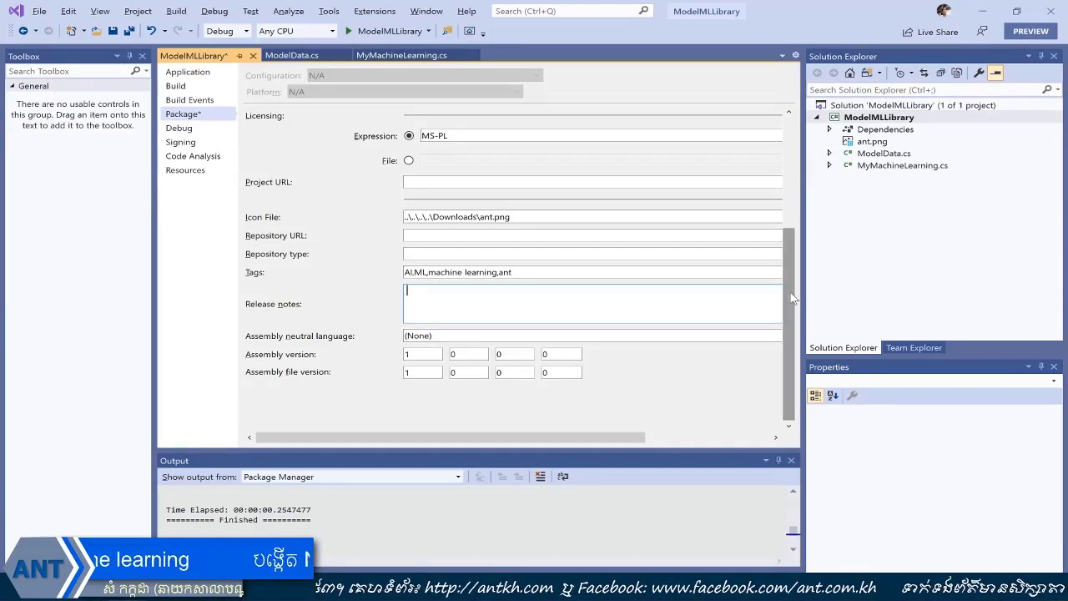
pyautogui.click(115, 32)
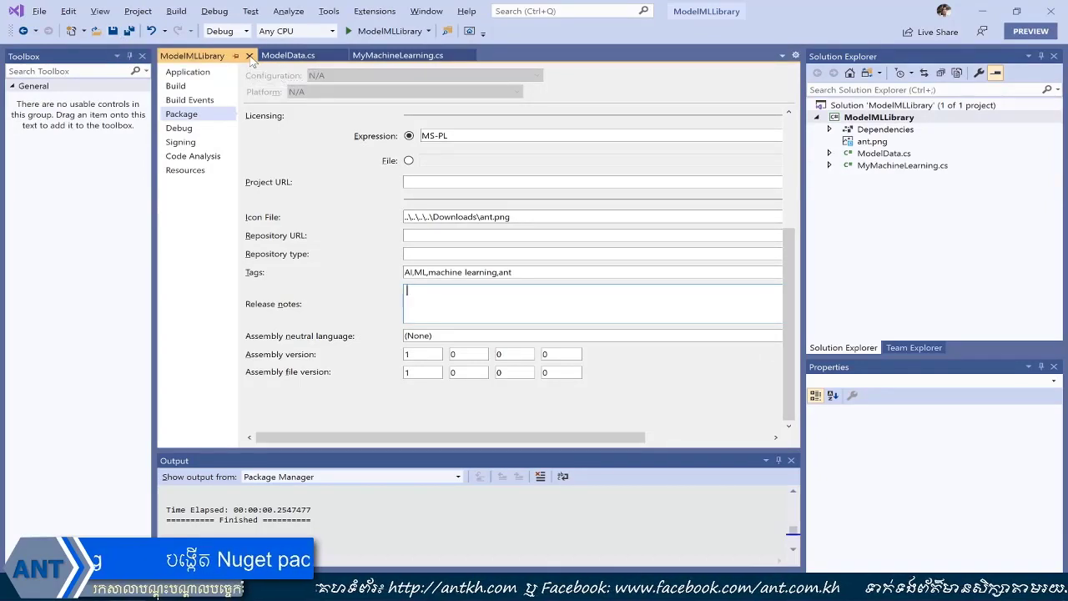
pyautogui.click(249, 56)
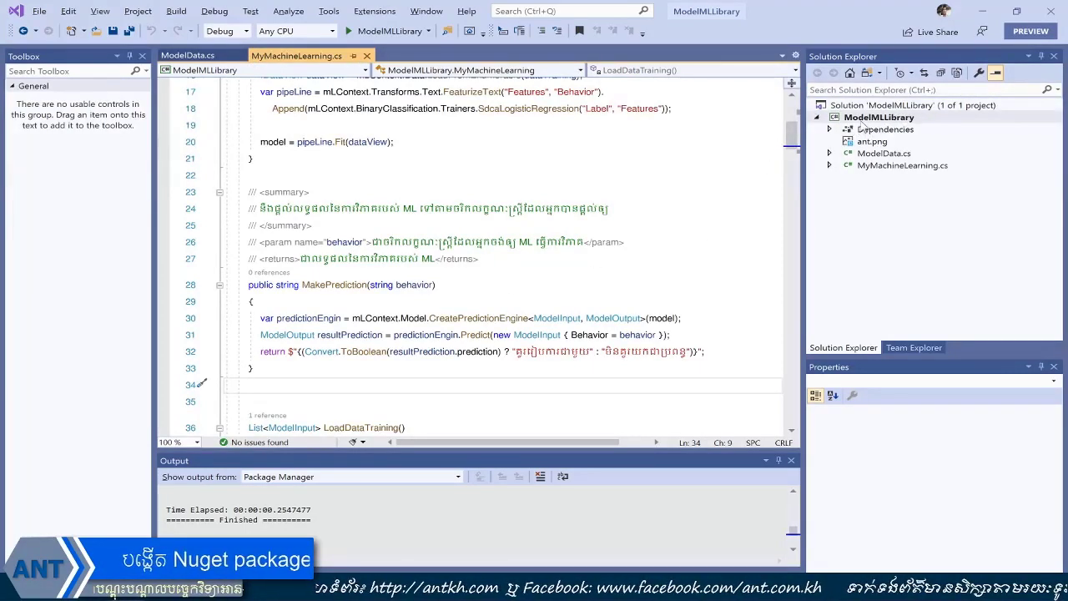
# Open the ModelMLLibrary project file for editing and review its package metadata and icon entries.
pyautogui.rightClick(868, 119)
pyautogui.click(668, 130)
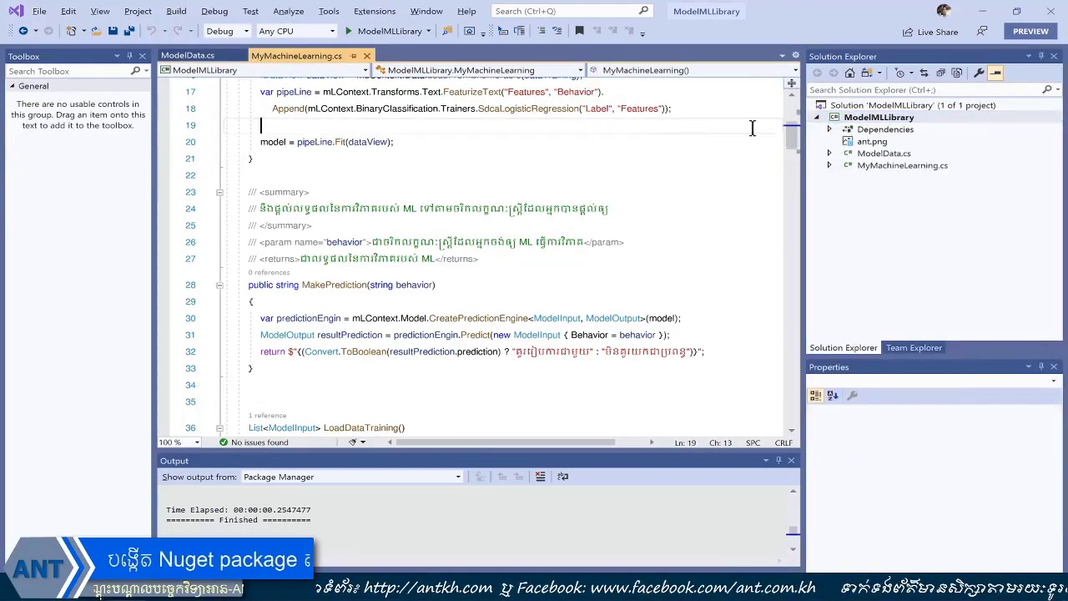
pyautogui.click(858, 121)
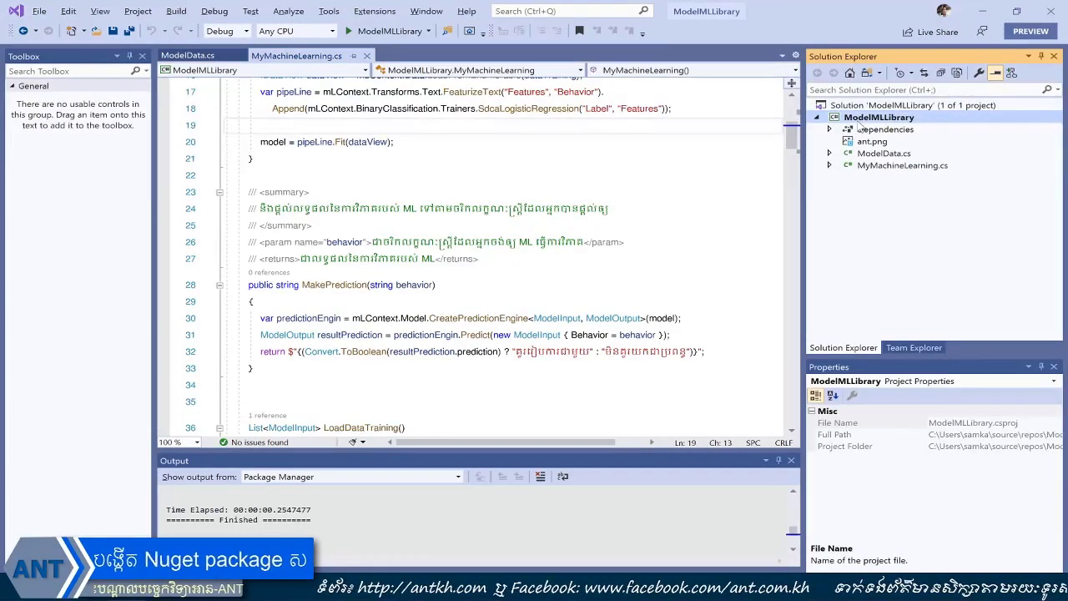
pyautogui.rightClick(858, 123)
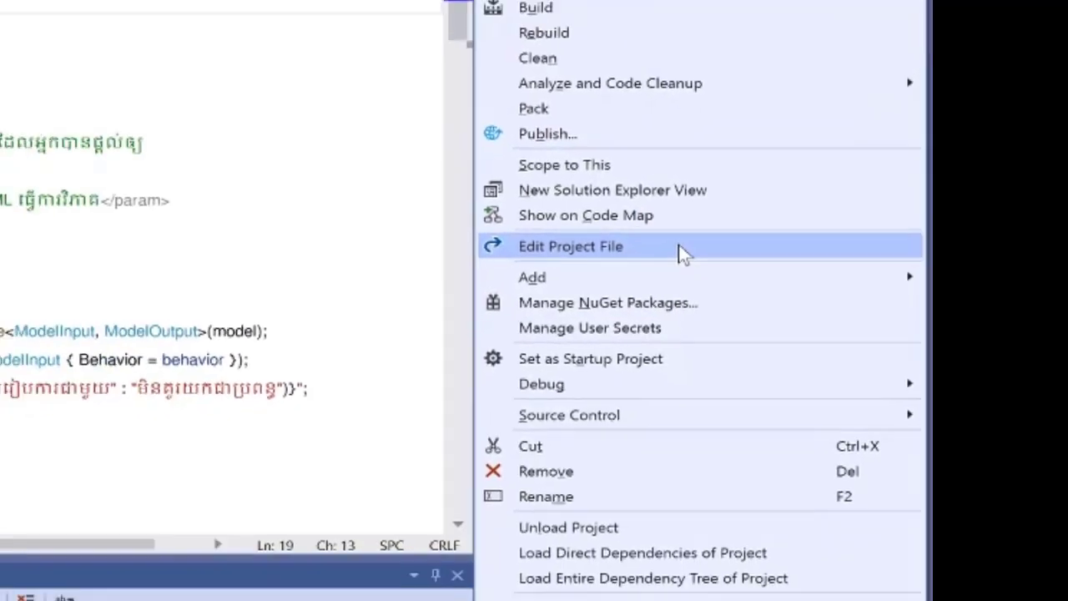
pyautogui.click(556, 241)
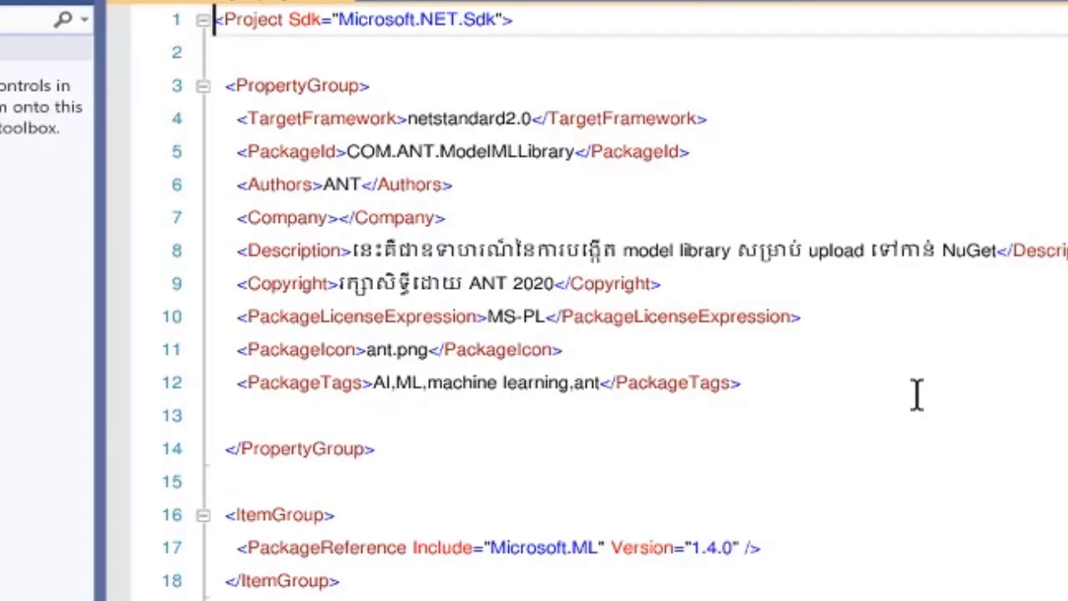
pyautogui.scroll(-1, 917, 395)
pyautogui.scroll(1, 917, 395)
pyautogui.scroll(-2, 913, 396)
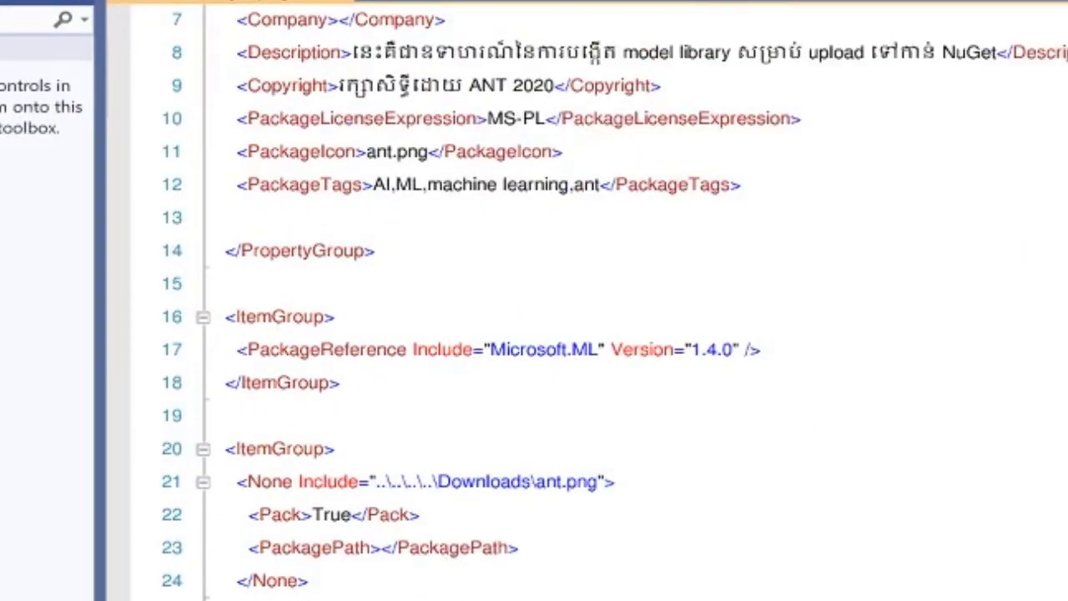